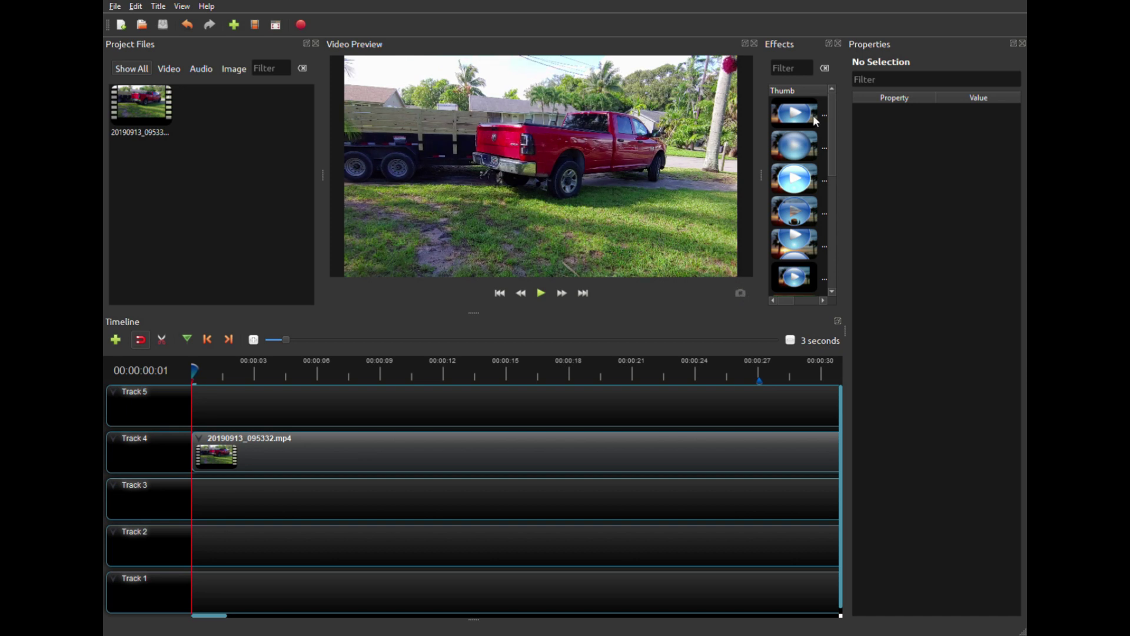
# - Move the playhead to about 00:00:27 and select the Track 4 truck clip 20190913_095332.mp4
pyautogui.press('Escape')
pyautogui.moveTo(197, 379); pyautogui.dragTo(391, 377)
pyautogui.hotkey('alt', 'Right')
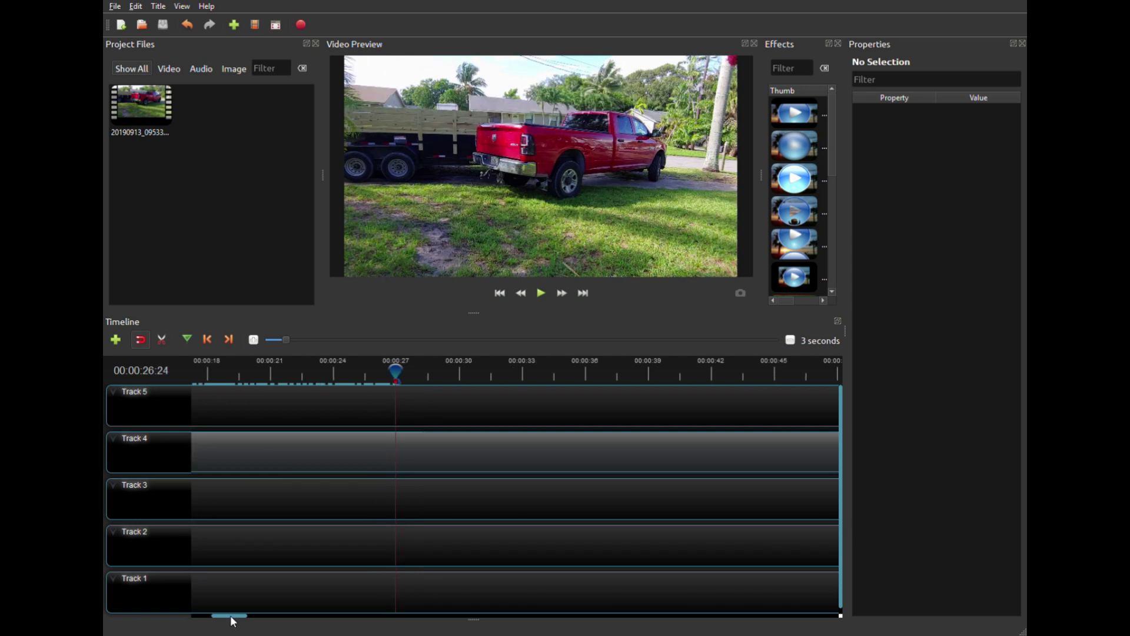
pyautogui.moveTo(320, 377)
pyautogui.mouseDown()
pyautogui.moveTo(365, 380)
pyautogui.moveTo(334, 378)
pyautogui.mouseUp()
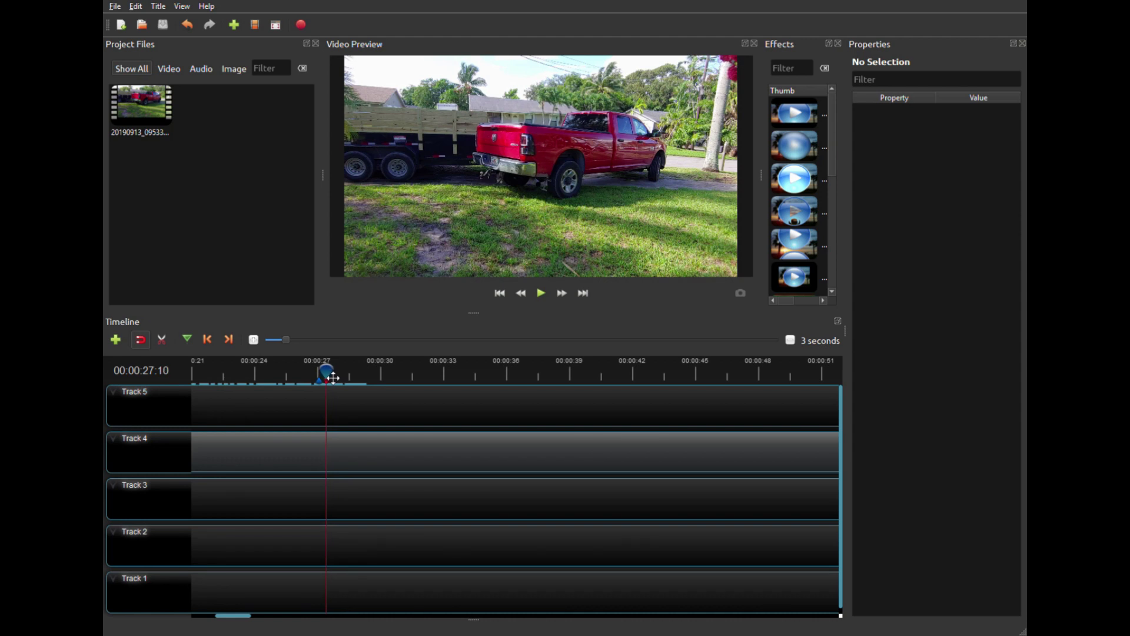
pyautogui.click(351, 461)
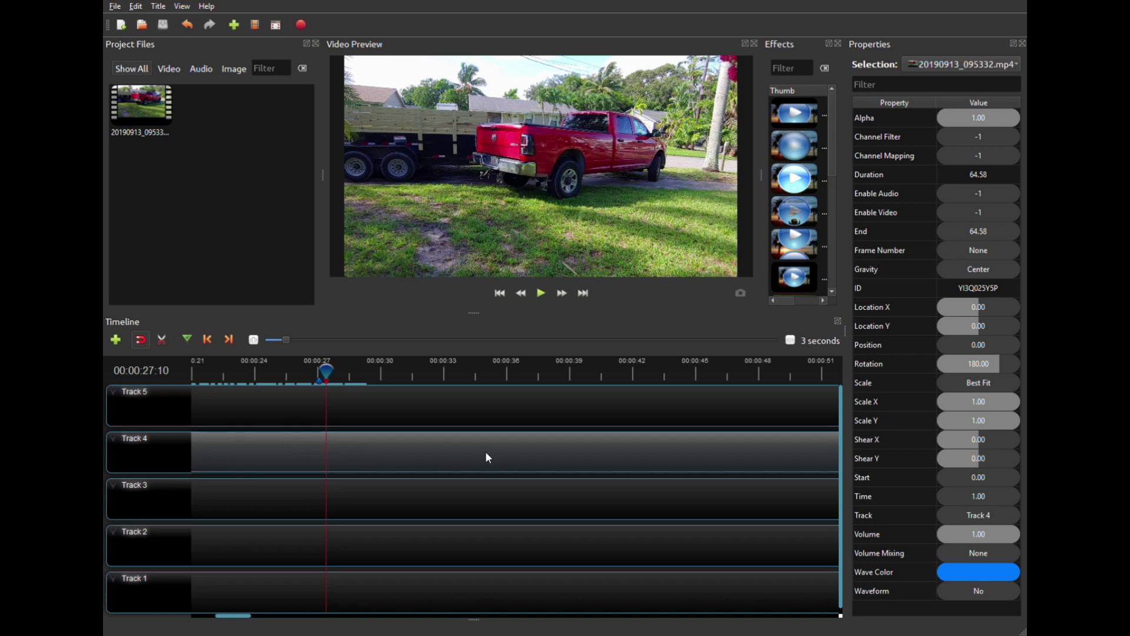
# - Paste a copy of 20190913_095332.mp4 onto Track 5 at position 0.00, above the Track 4 clip
pyautogui.click(269, 400)
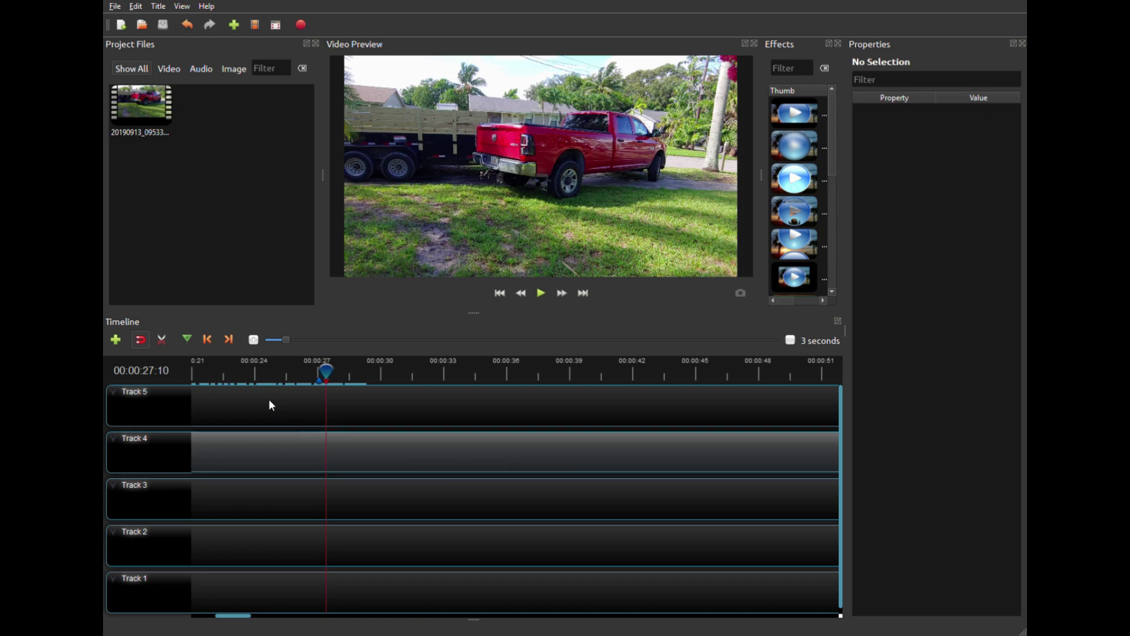
pyautogui.hotkey('ctrl', 'v')
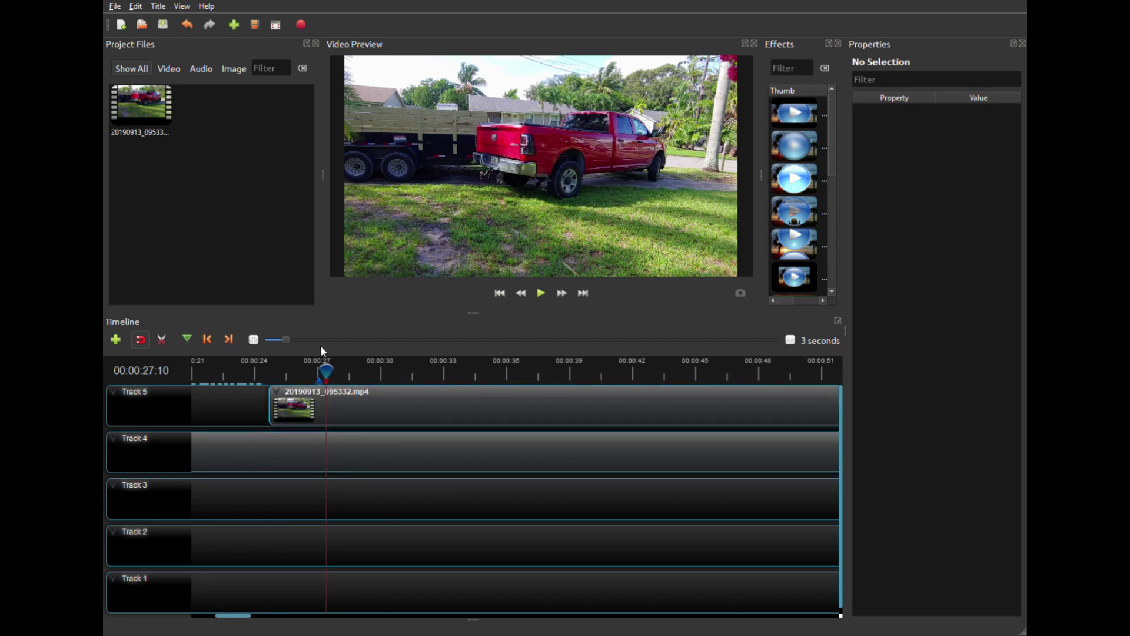
pyautogui.scroll(2, 324, 340)
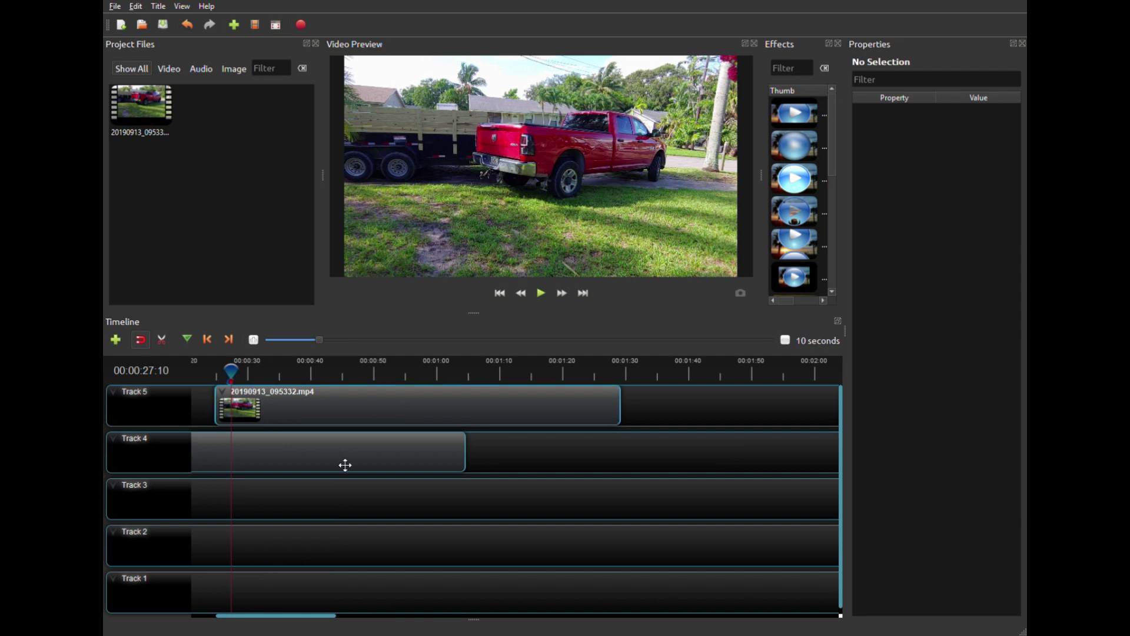
pyautogui.moveTo(300, 616); pyautogui.dragTo(255, 615)
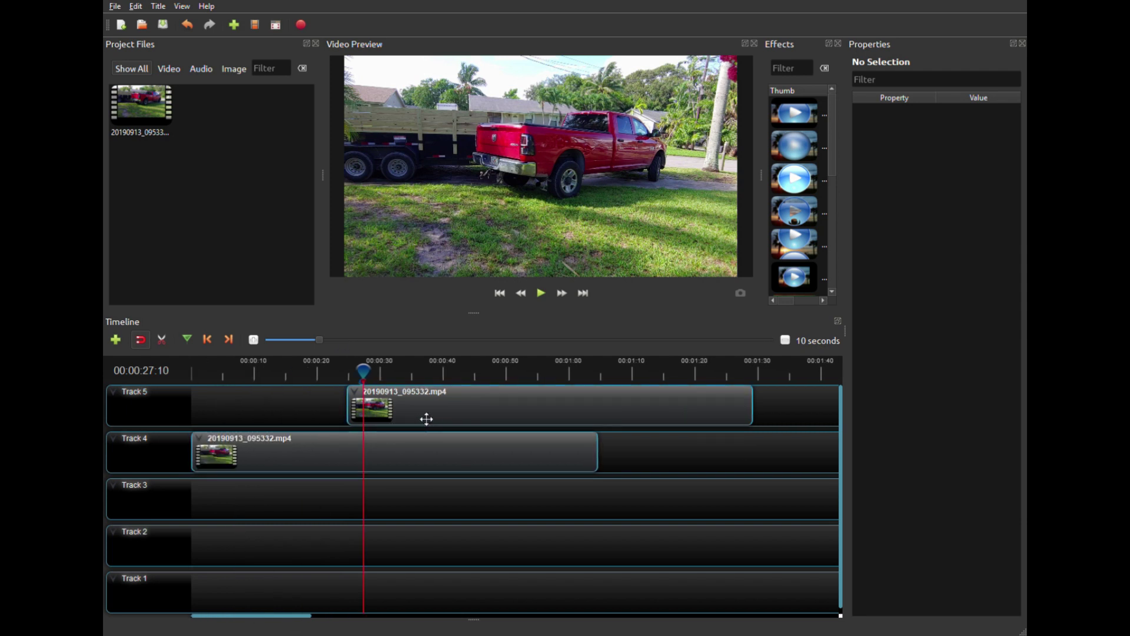
pyautogui.moveTo(426, 416); pyautogui.dragTo(257, 414)
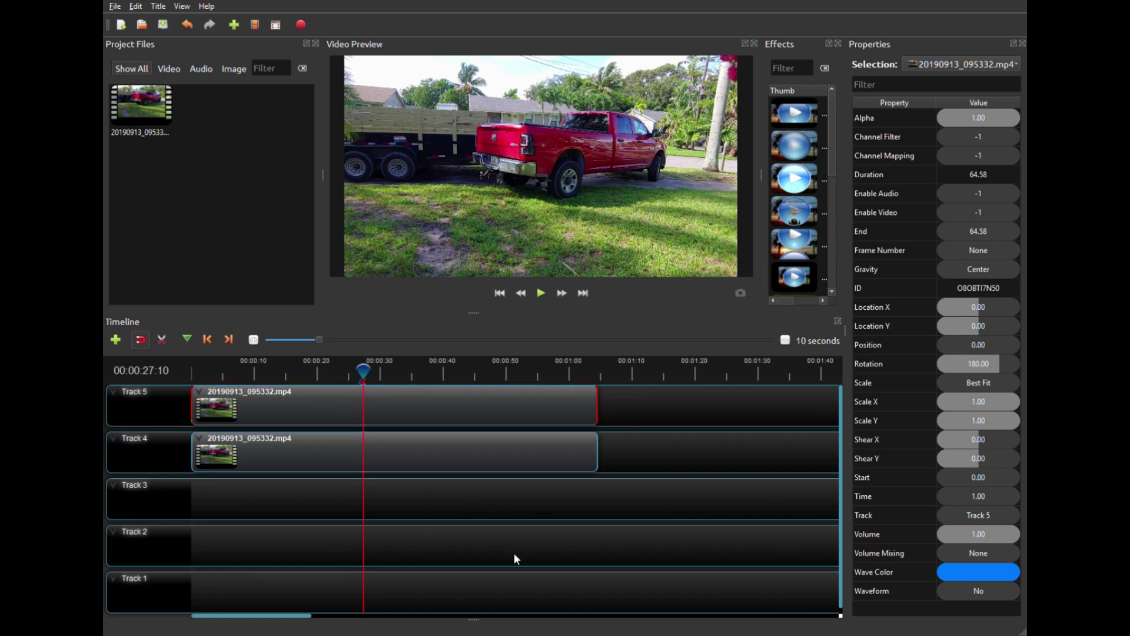
# - Slice the Track 5 clip keeping the right side from 27.44 s, then move it to 64.56
pyautogui.hotkey('ctrl', 'shift', 'l')
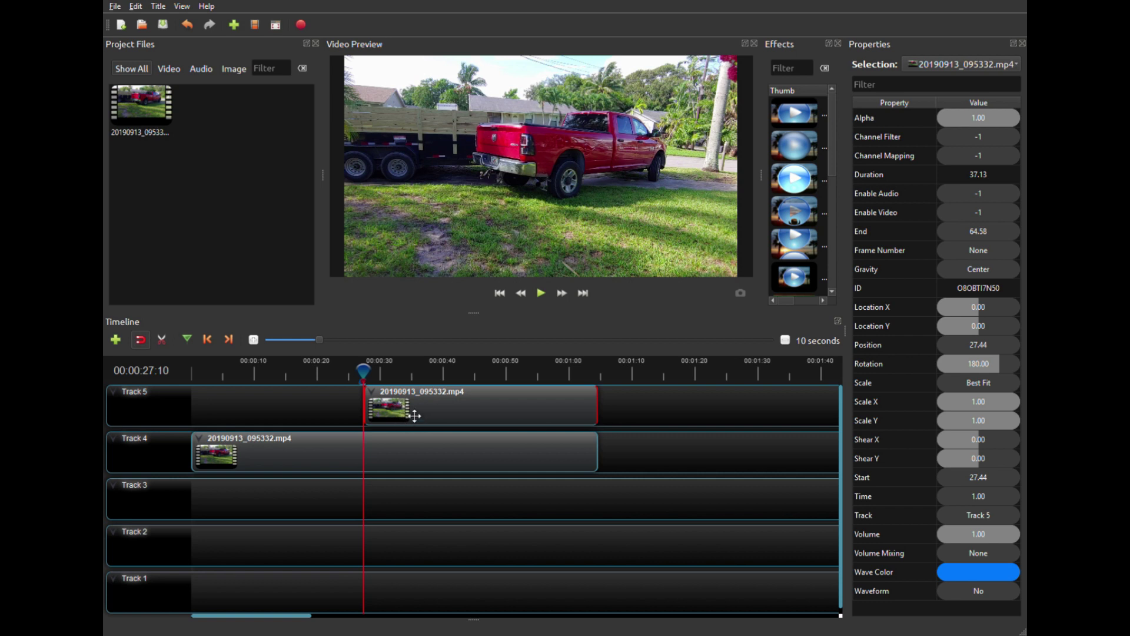
pyautogui.moveTo(415, 416); pyautogui.dragTo(640, 418)
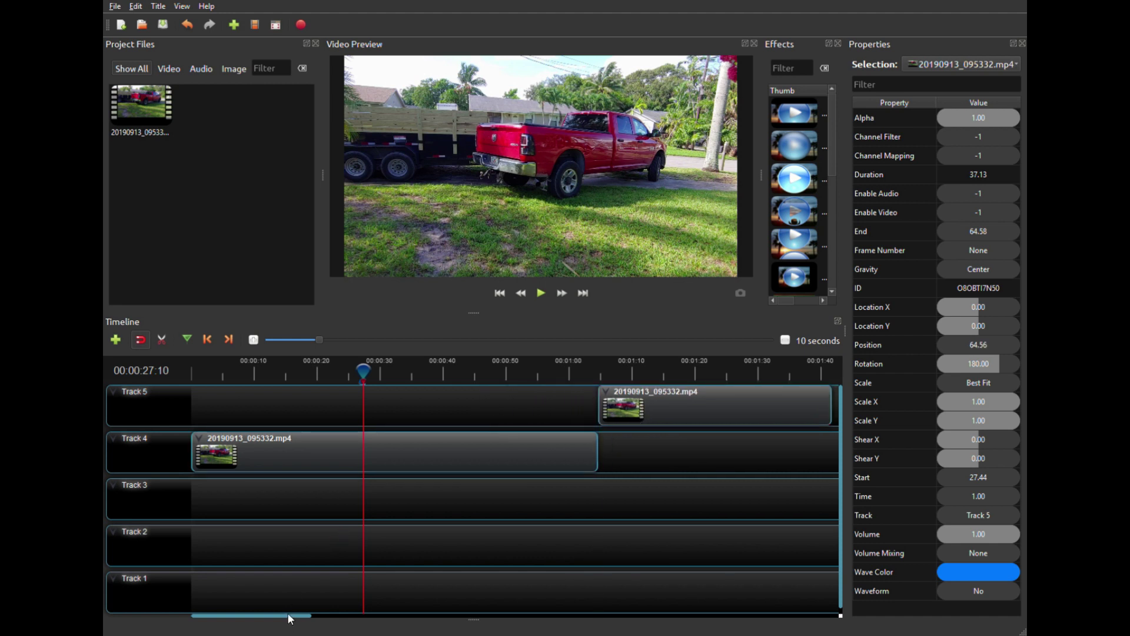
pyautogui.moveTo(289, 618); pyautogui.dragTo(312, 623)
pyautogui.moveTo(260, 374); pyautogui.dragTo(502, 375)
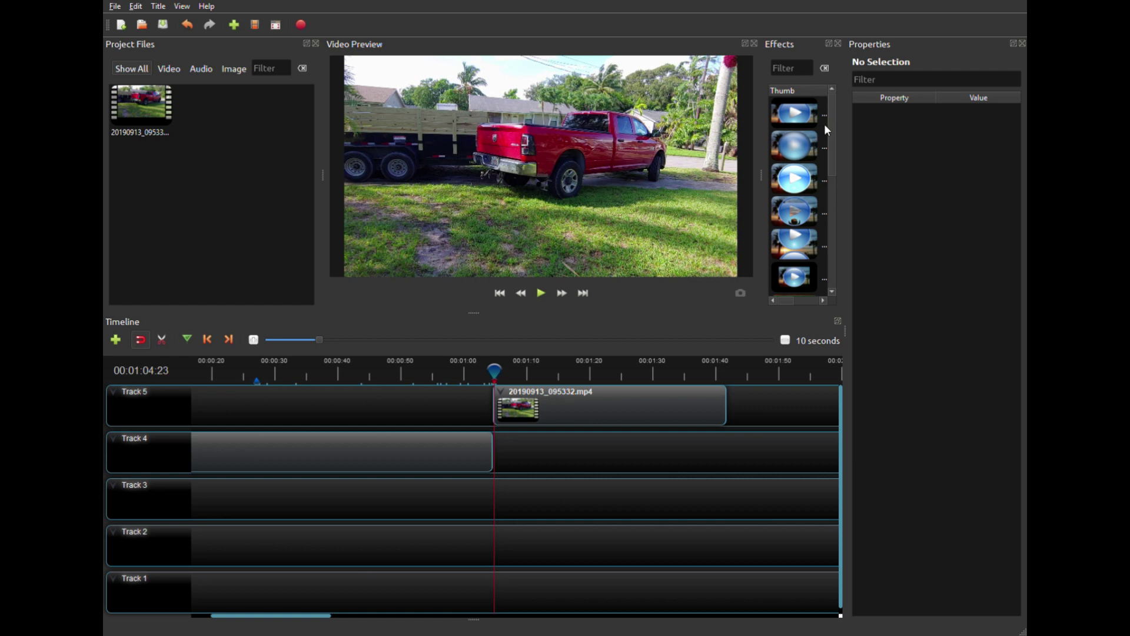
# - Filter the effects for 'crop', apply Crop to the Track 5 clip, and show its settings
pyautogui.click(794, 69)
pyautogui.write('crop')
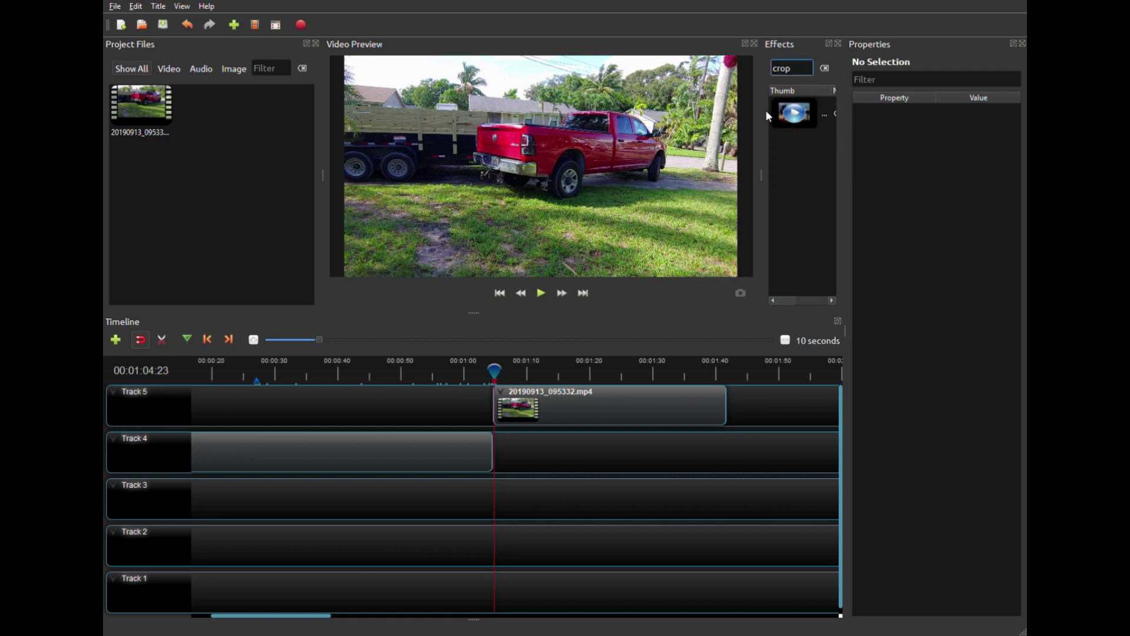
pyautogui.moveTo(790, 121); pyautogui.dragTo(574, 419)
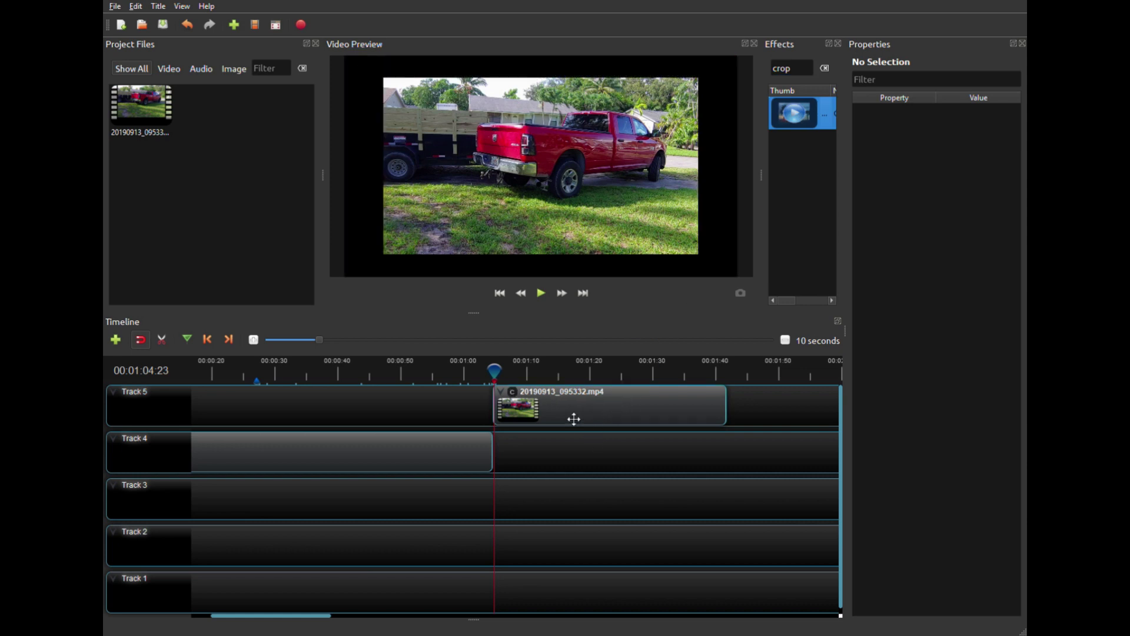
pyautogui.click(517, 395)
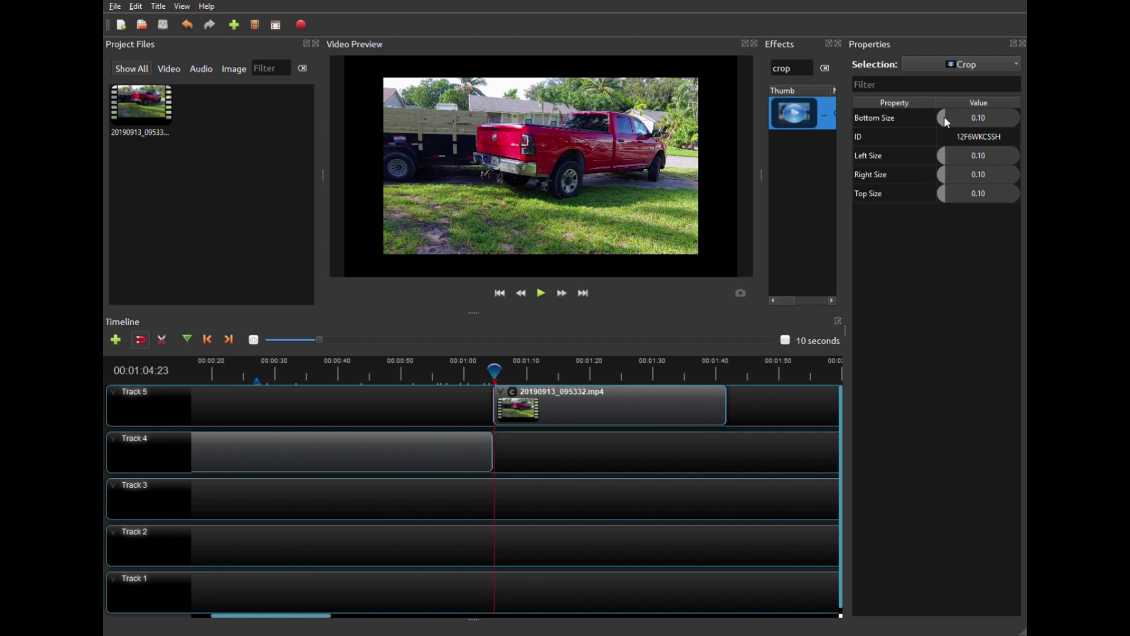
# - Set the Crop to bottom 0.44, left 0.58, right 0.34, top 0.48
pyautogui.moveTo(945, 118); pyautogui.dragTo(975, 116)
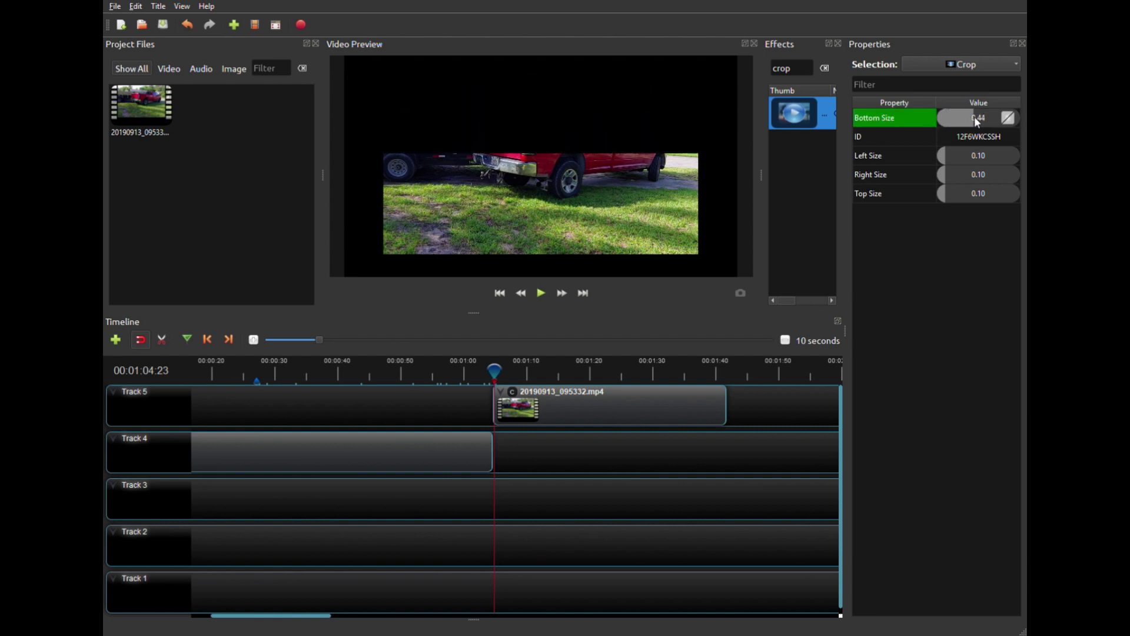
pyautogui.moveTo(945, 195); pyautogui.dragTo(990, 155)
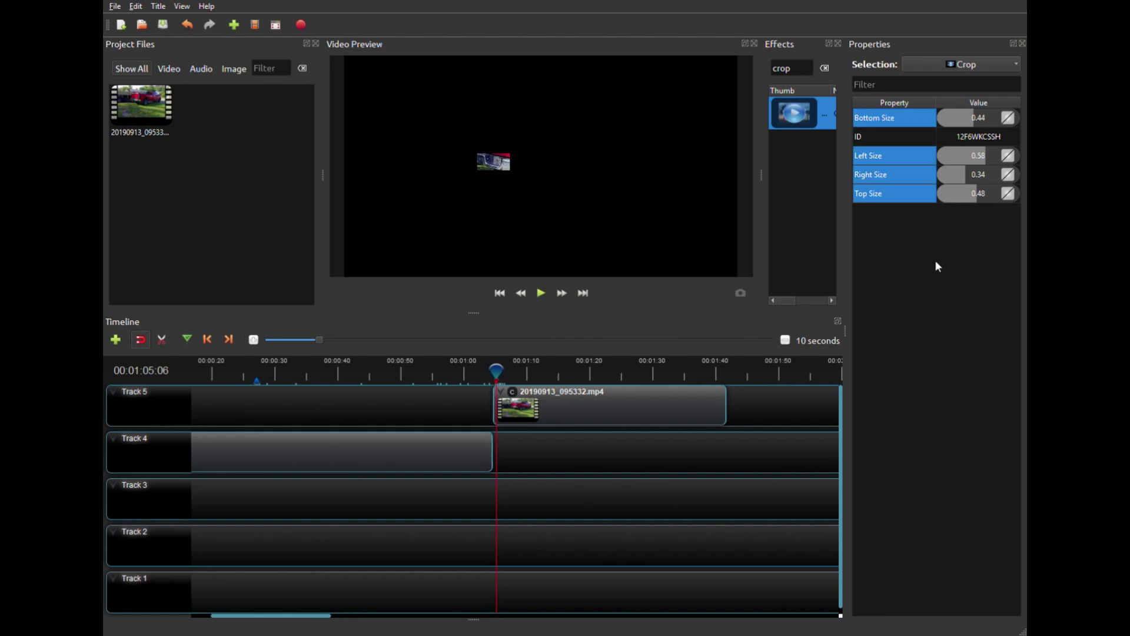
# - Keyframe the Crop near 0.02 at 1:05:06, then later bottom 0.41, left 0.08, right 0.88, top 0.53
pyautogui.moveTo(976, 200); pyautogui.dragTo(942, 157)
pyautogui.moveTo(973, 116); pyautogui.dragTo(940, 120)
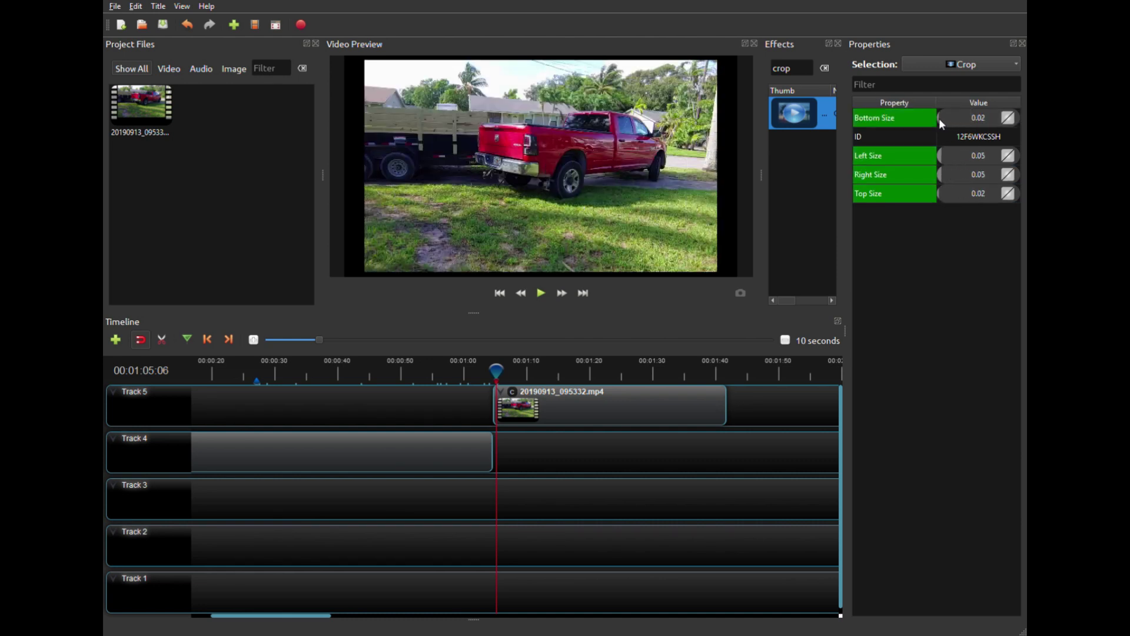
pyautogui.moveTo(499, 372); pyautogui.dragTo(554, 377)
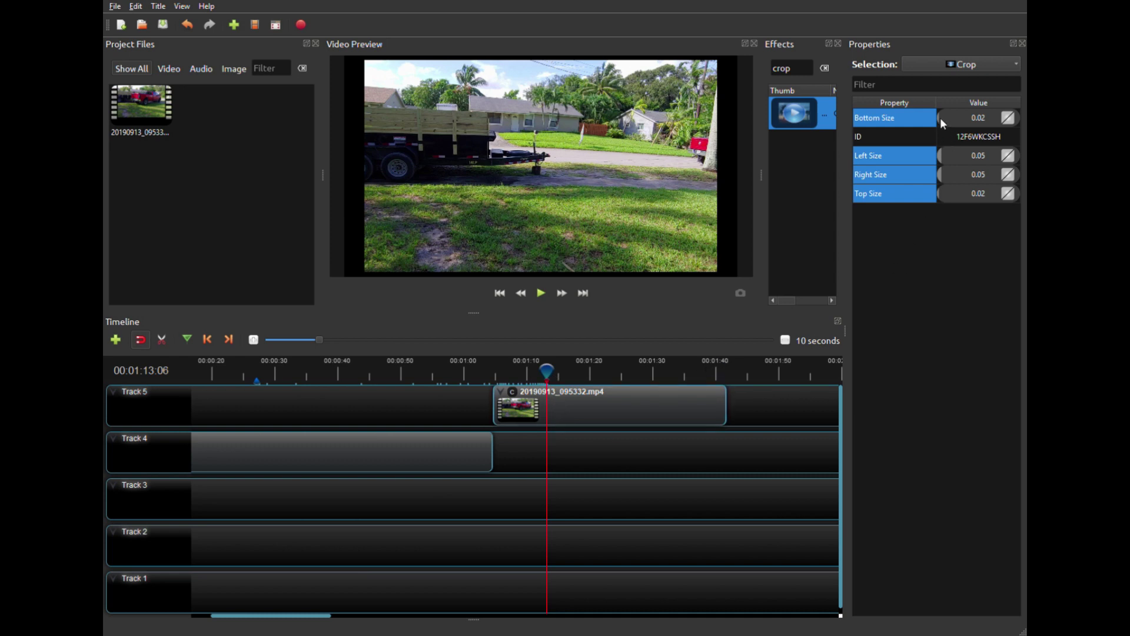
pyautogui.moveTo(941, 117); pyautogui.dragTo(967, 118)
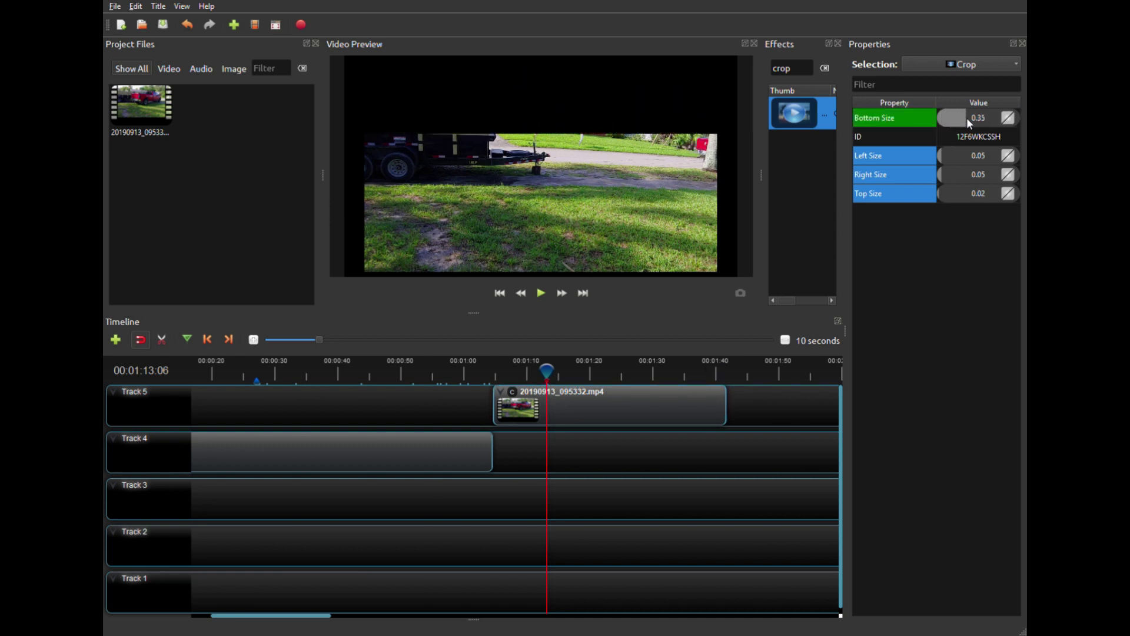
pyautogui.moveTo(938, 194); pyautogui.dragTo(985, 194)
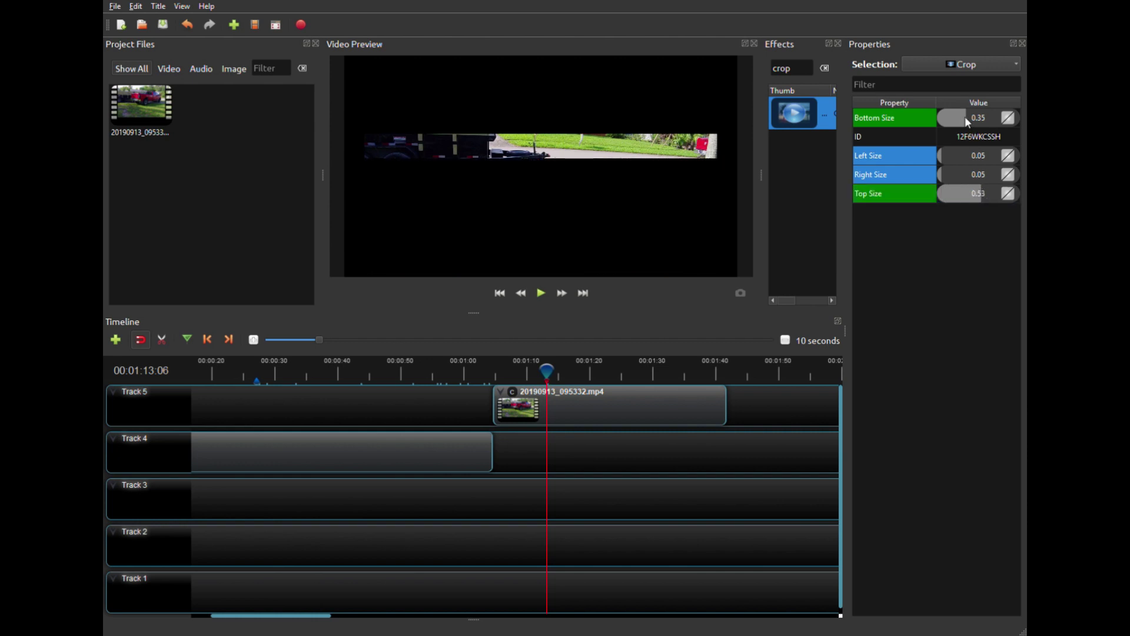
pyautogui.moveTo(967, 118); pyautogui.dragTo(972, 118)
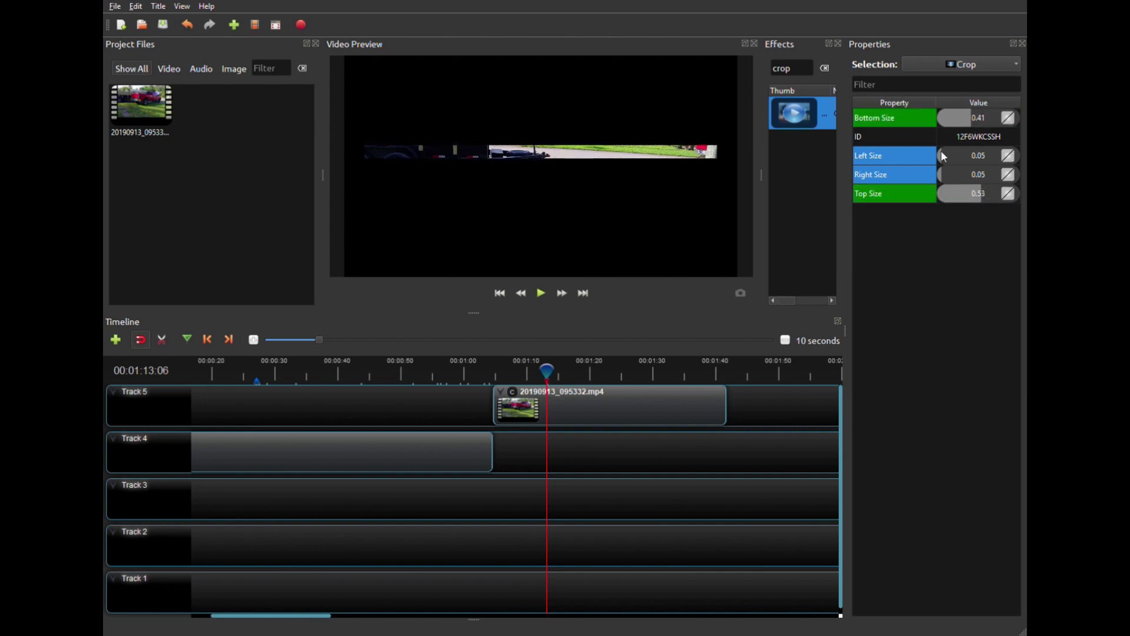
pyautogui.moveTo(942, 153); pyautogui.dragTo(1013, 171)
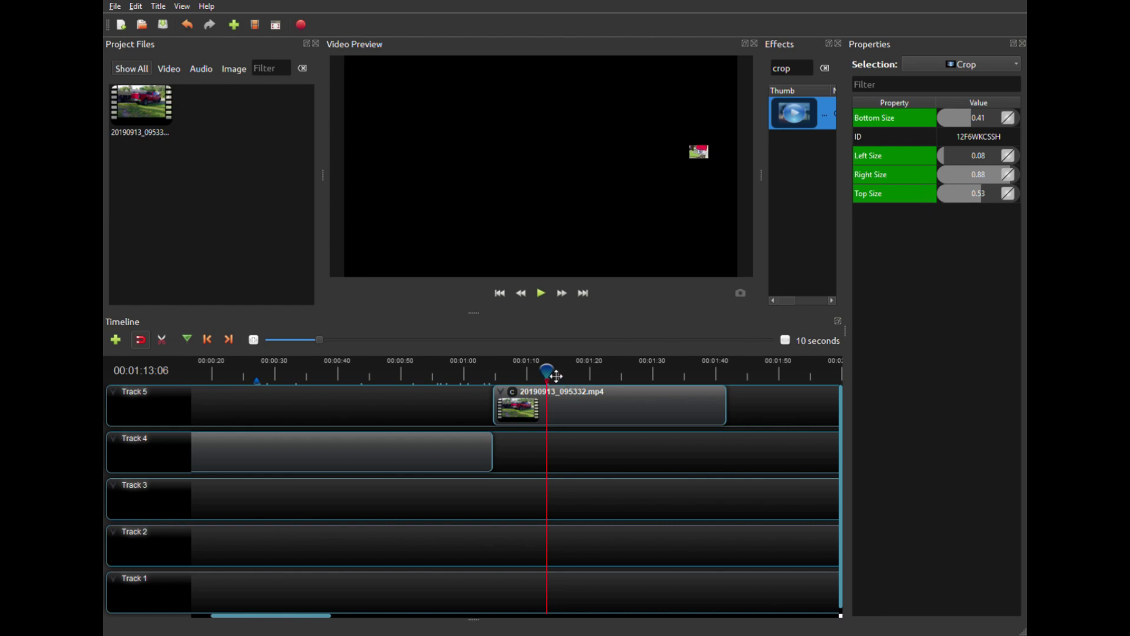
# - Box the licence plate at 1:09:13 with Crop bottom 0.42, left 0.31, right 0.63, top 0.51
pyautogui.moveTo(557, 375); pyautogui.dragTo(502, 374)
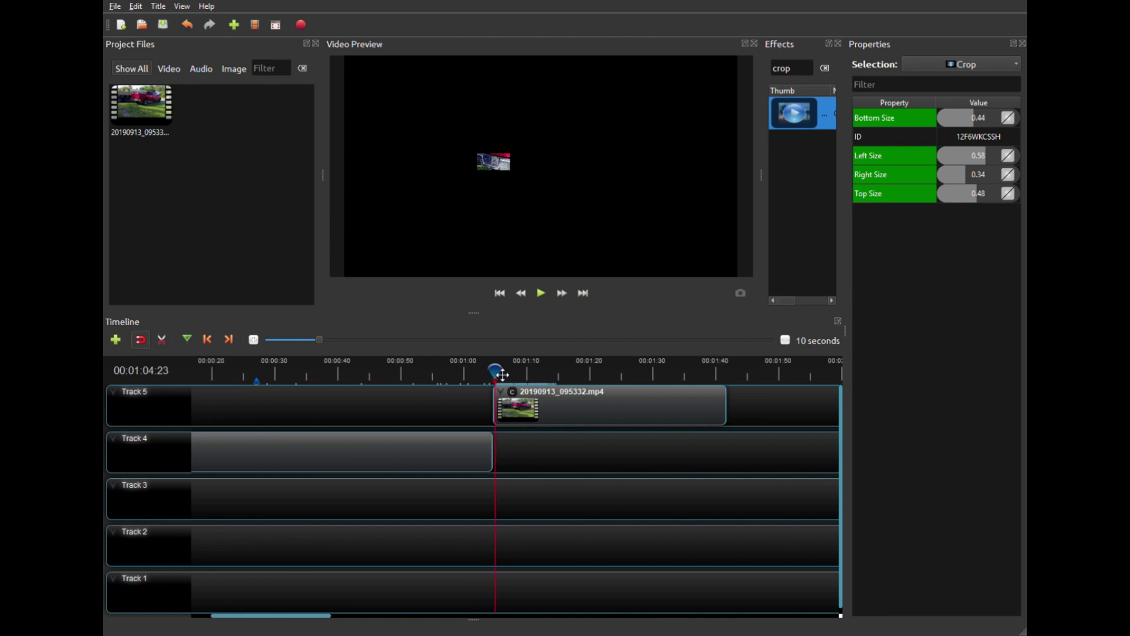
pyautogui.moveTo(502, 374); pyautogui.dragTo(504, 375)
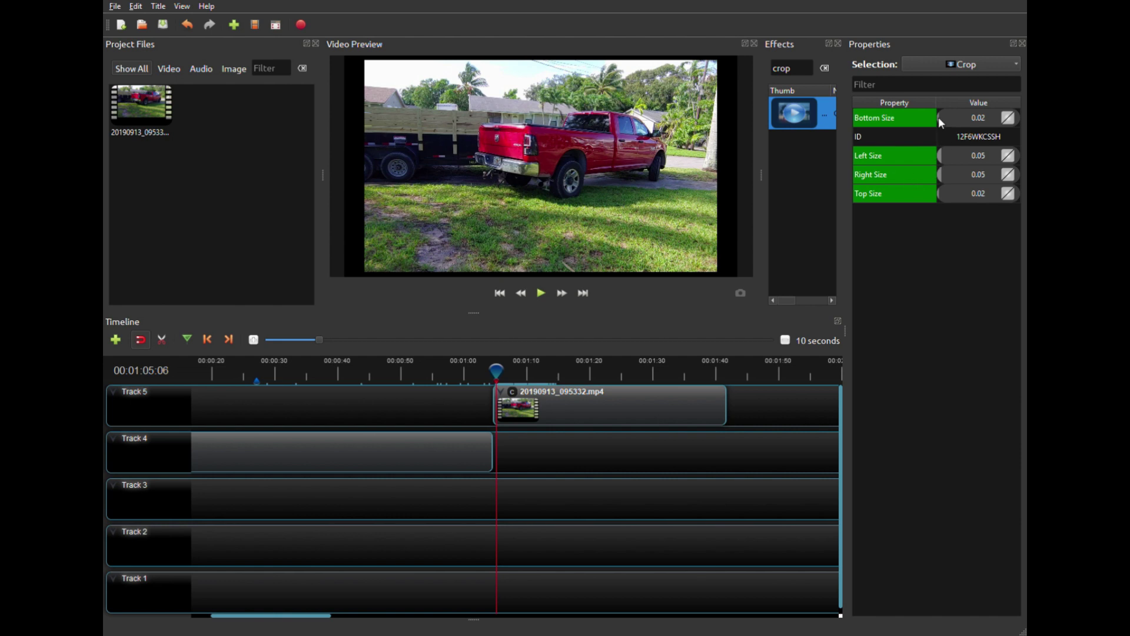
pyautogui.moveTo(938, 117); pyautogui.dragTo(973, 120)
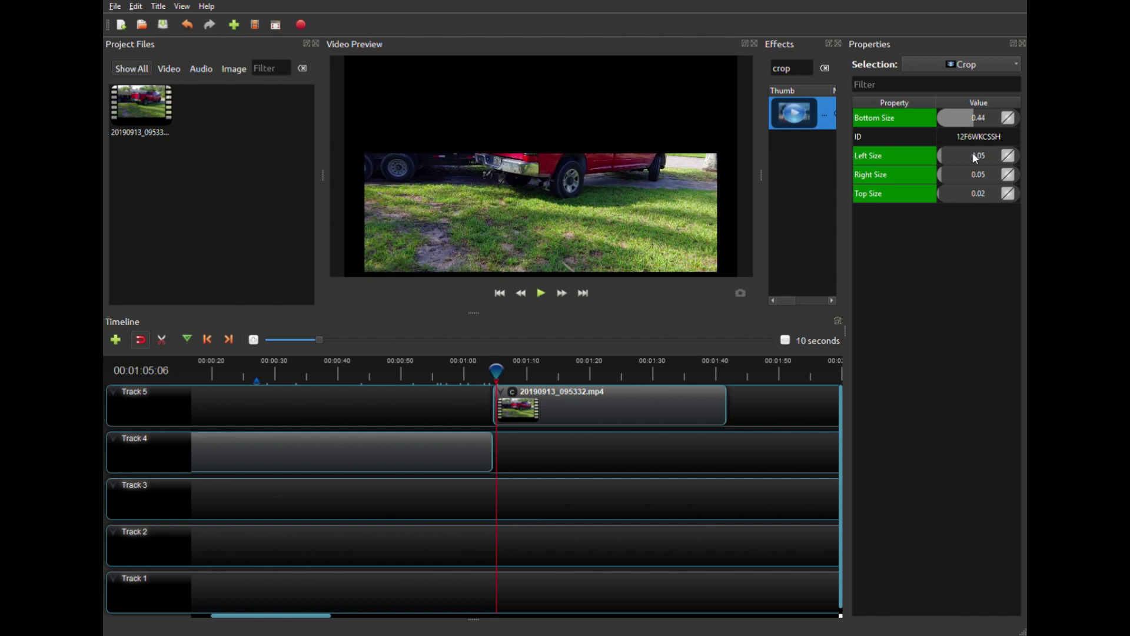
pyautogui.moveTo(940, 160); pyautogui.dragTo(974, 189)
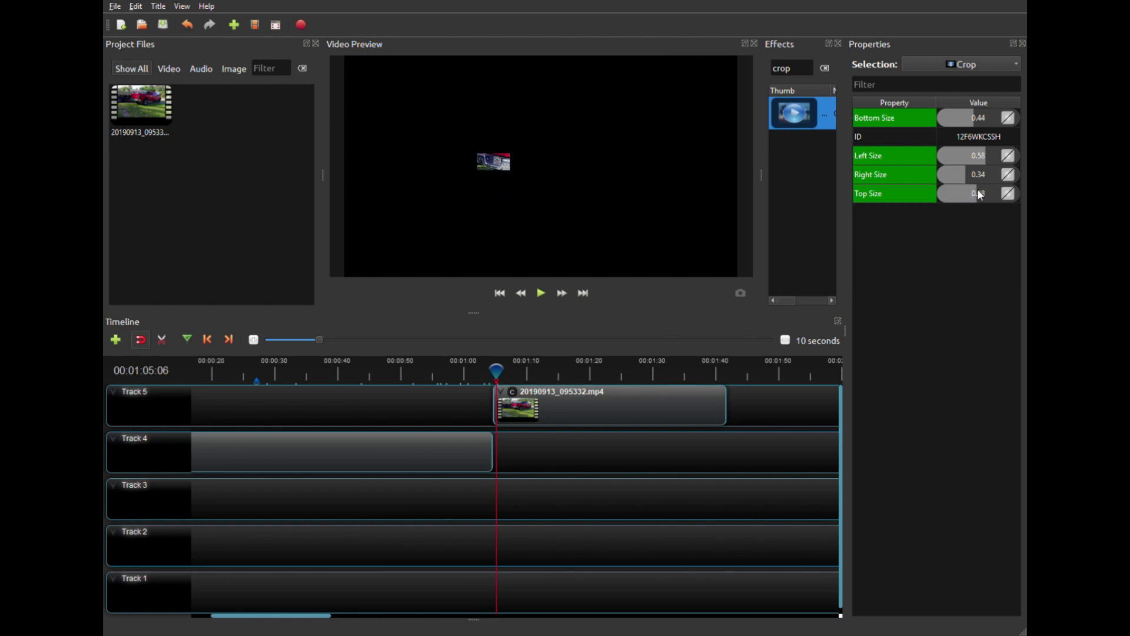
pyautogui.click(497, 371)
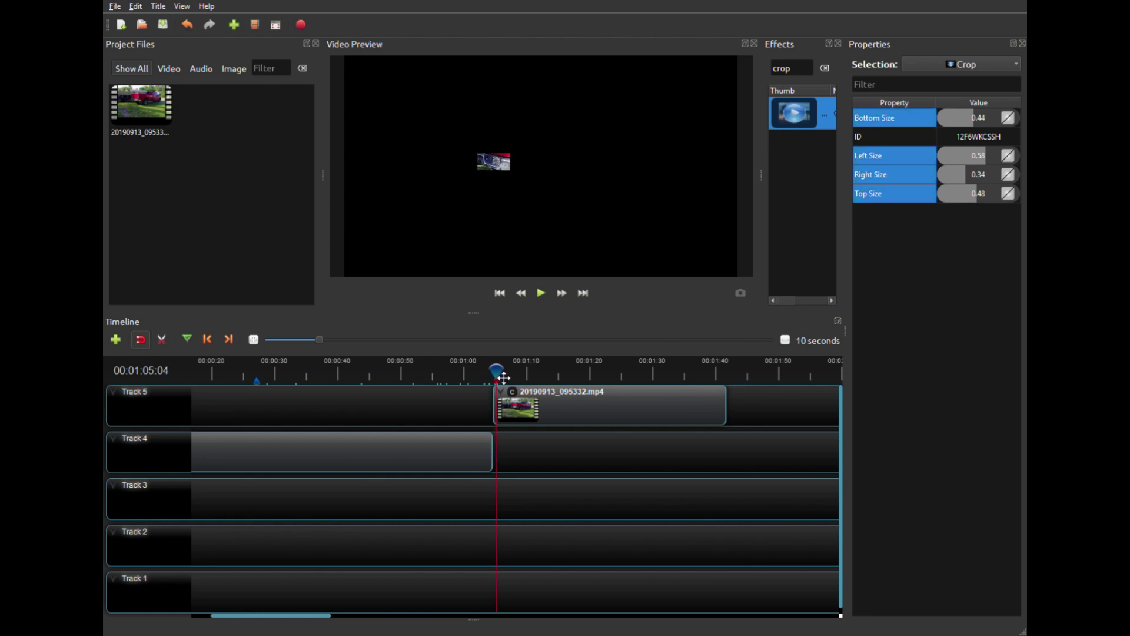
pyautogui.moveTo(504, 377); pyautogui.dragTo(532, 378)
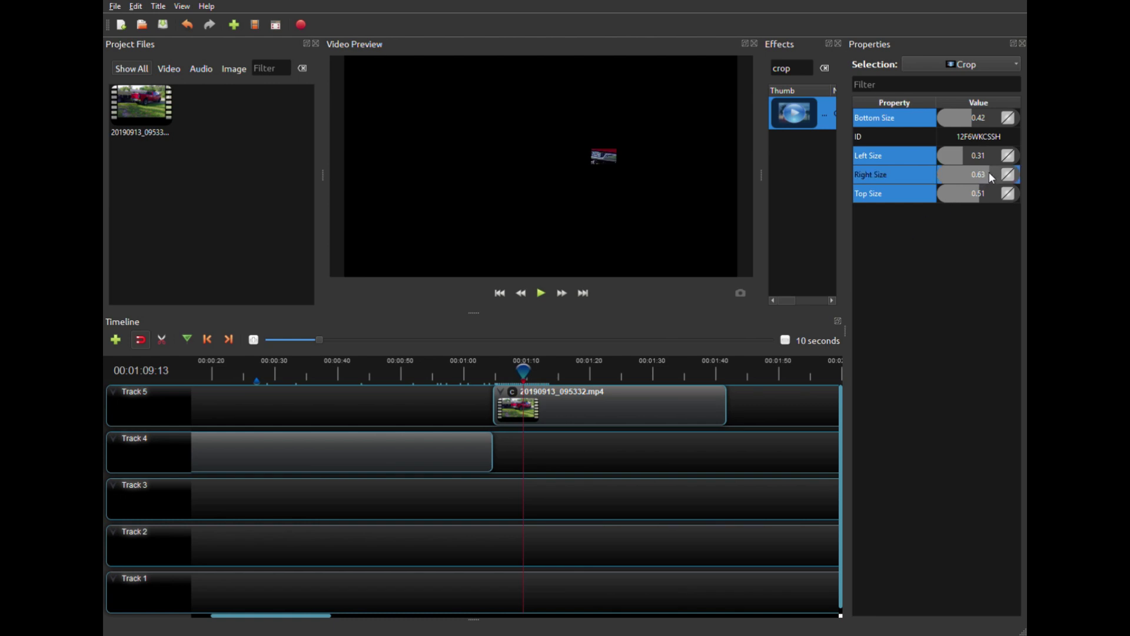
# - Keyframe the Crop's left and right edges at later points so the patch tracks the moving plate
pyautogui.moveTo(989, 172); pyautogui.dragTo(988, 172)
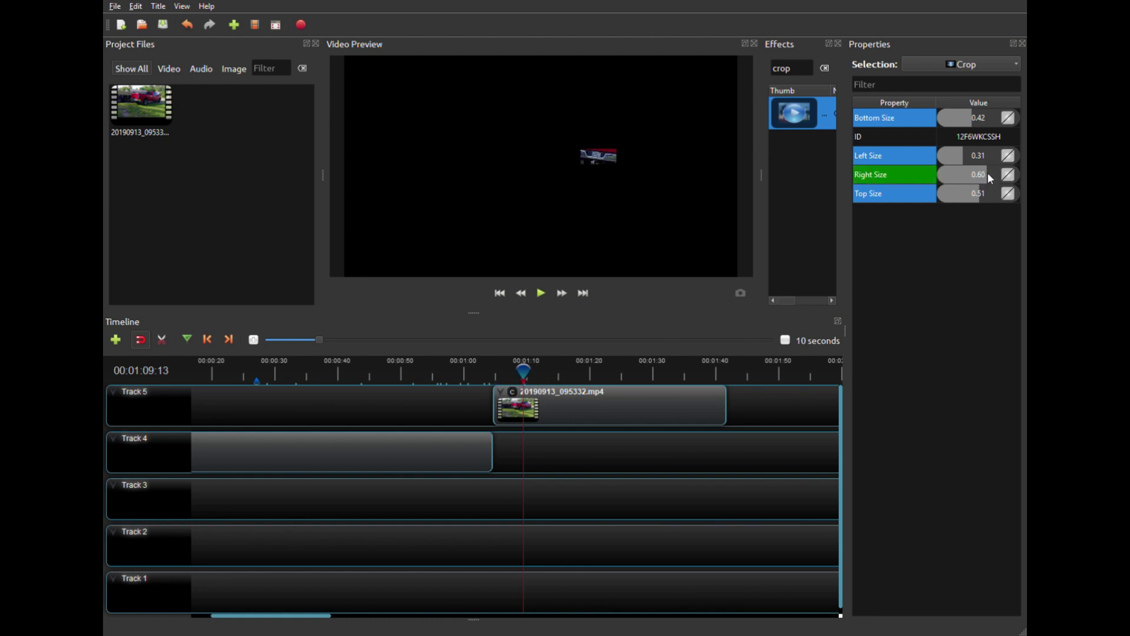
pyautogui.moveTo(527, 373)
pyautogui.mouseDown()
pyautogui.moveTo(518, 374)
pyautogui.moveTo(537, 374)
pyautogui.mouseUp()
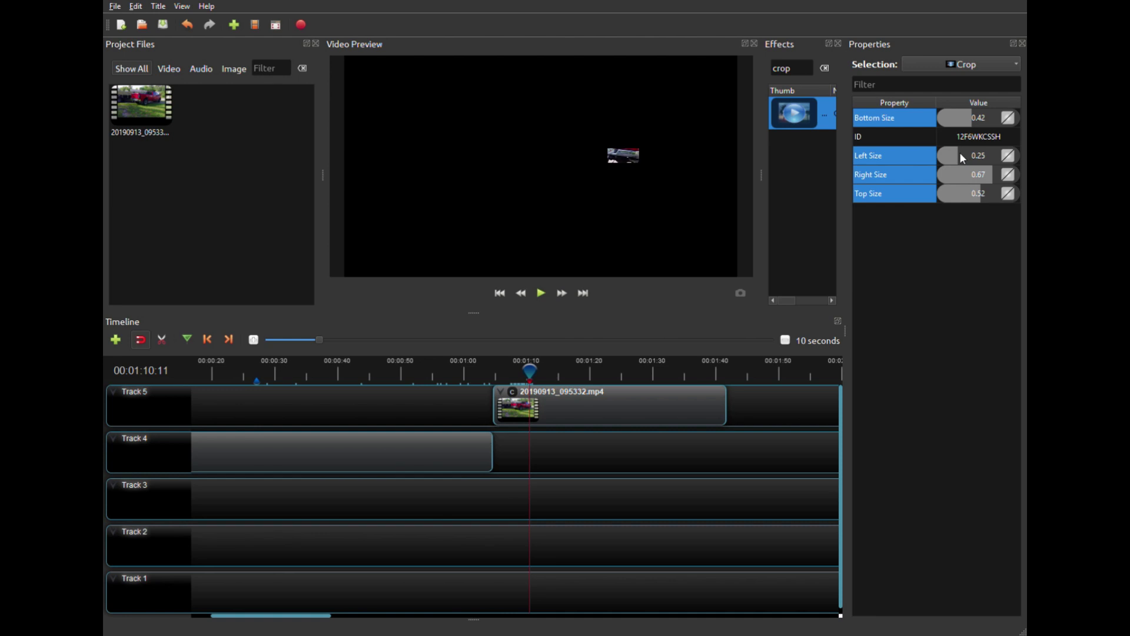
pyautogui.moveTo(960, 153); pyautogui.dragTo(990, 179)
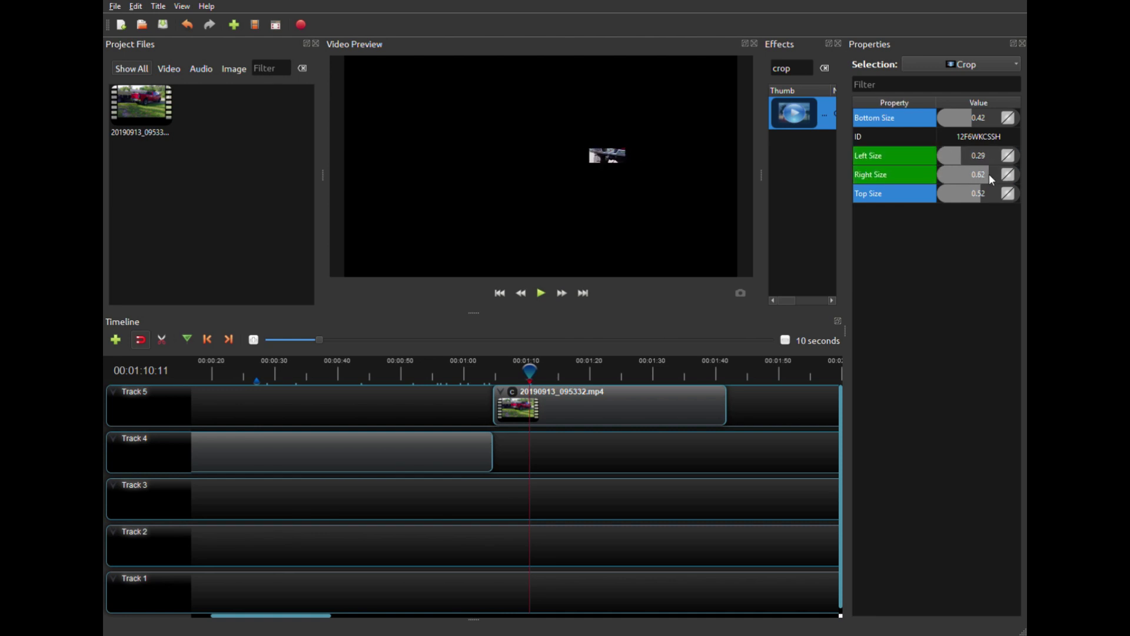
pyautogui.moveTo(530, 372); pyautogui.dragTo(557, 371)
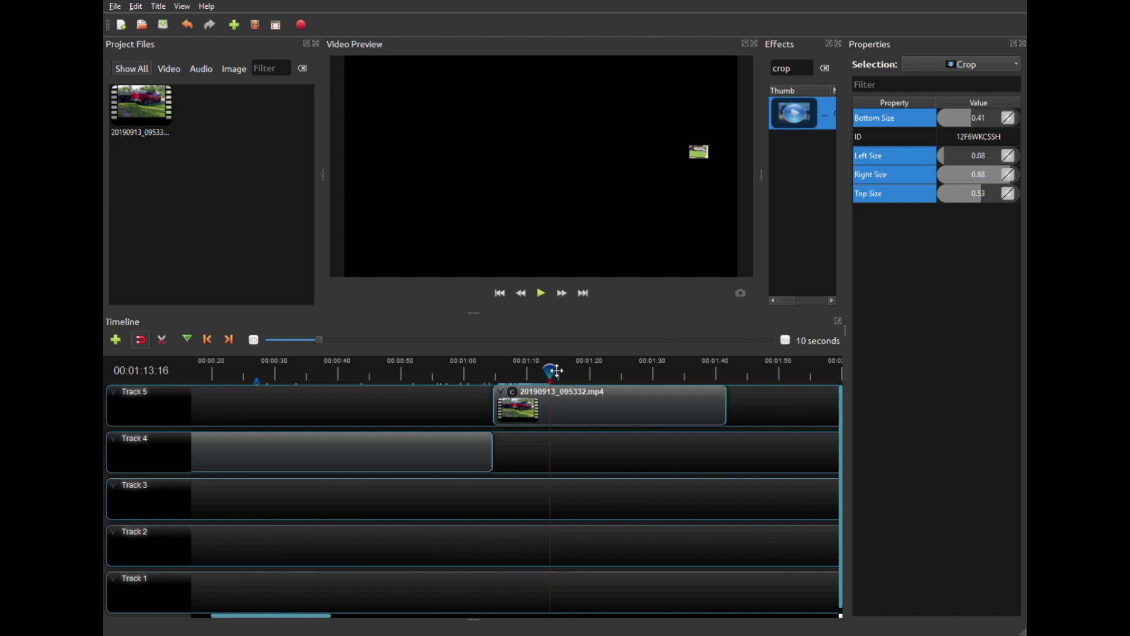
pyautogui.click(592, 419)
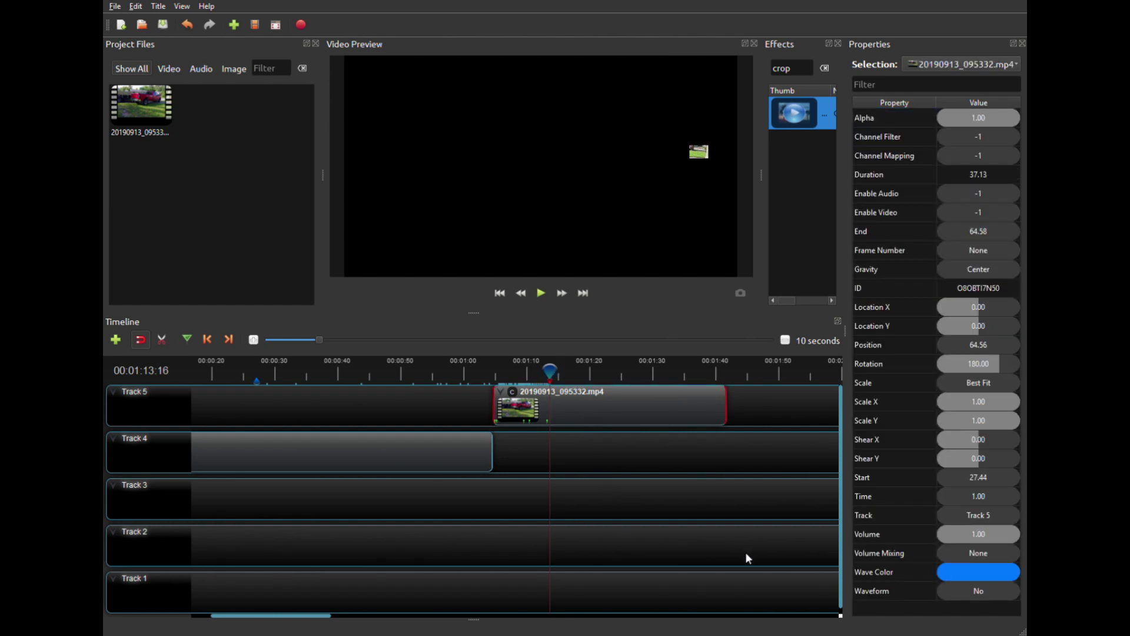
# - Slice the Track 5 clip keeping the left part, ending at 36.54, and move it to position 27.07
pyautogui.hotkey('ctrl', 'j')
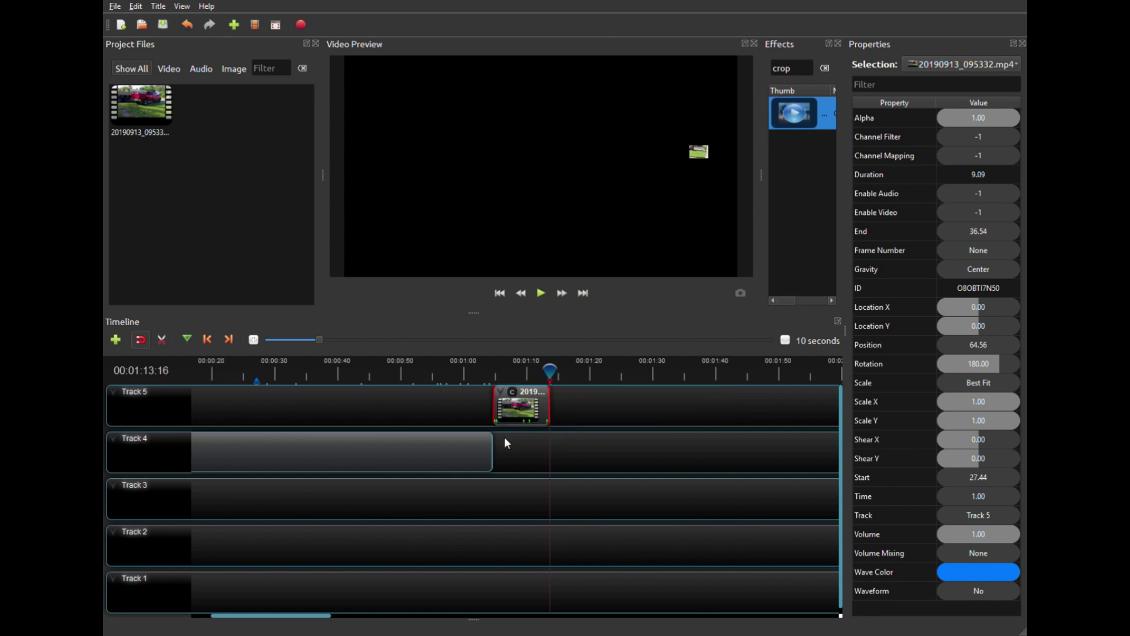
pyautogui.click(271, 615)
pyautogui.moveTo(269, 615); pyautogui.dragTo(240, 615)
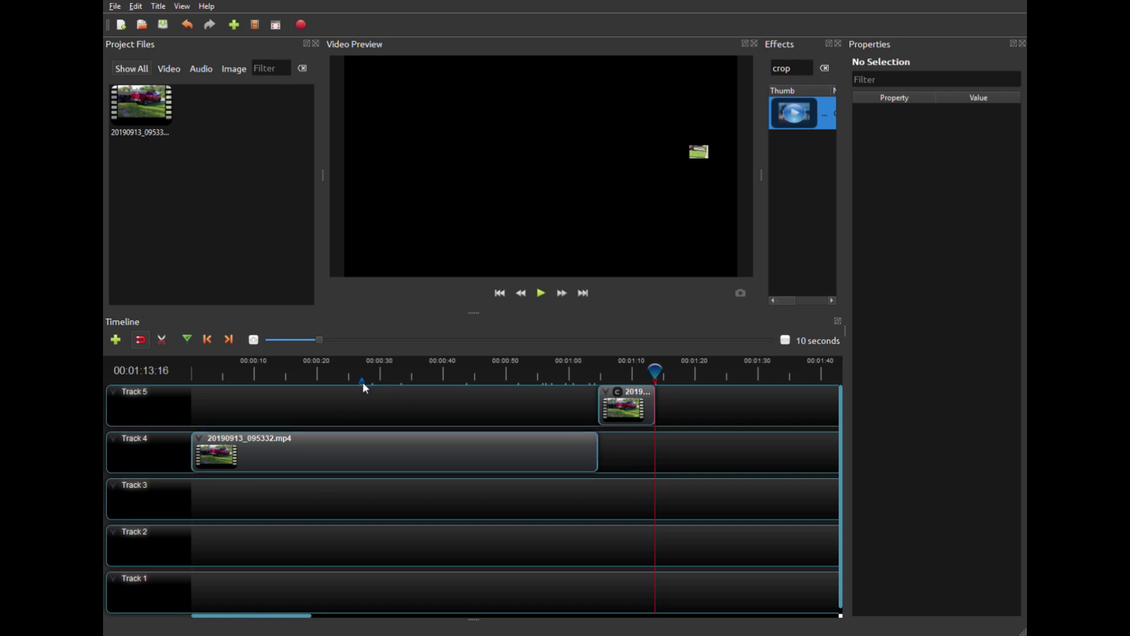
pyautogui.moveTo(643, 409); pyautogui.dragTo(407, 396)
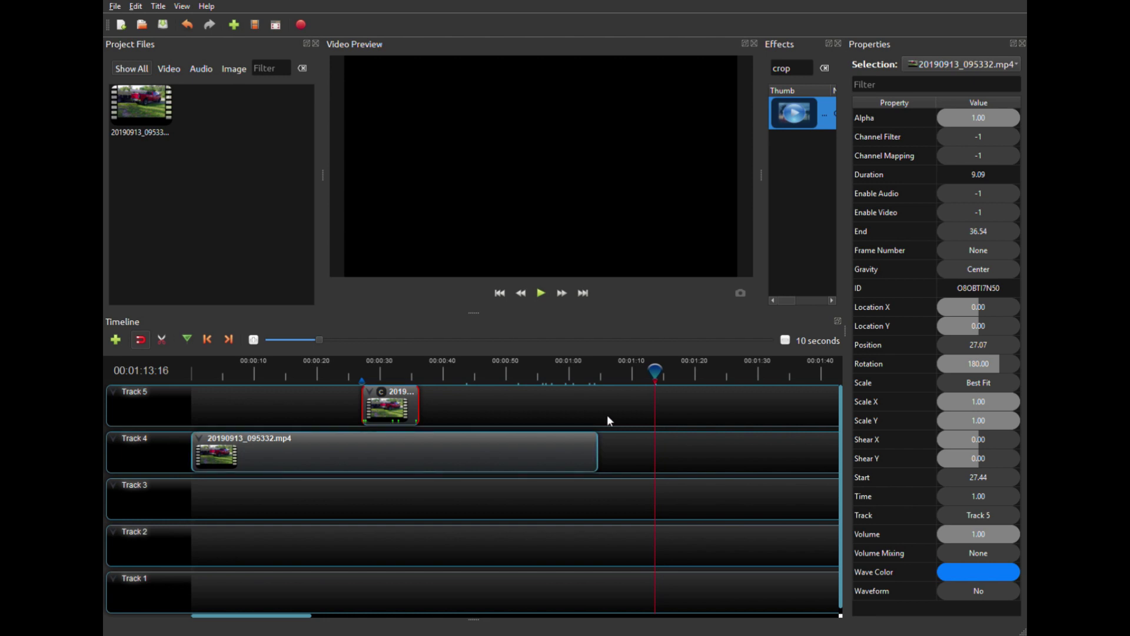
pyautogui.moveTo(663, 375); pyautogui.dragTo(416, 377)
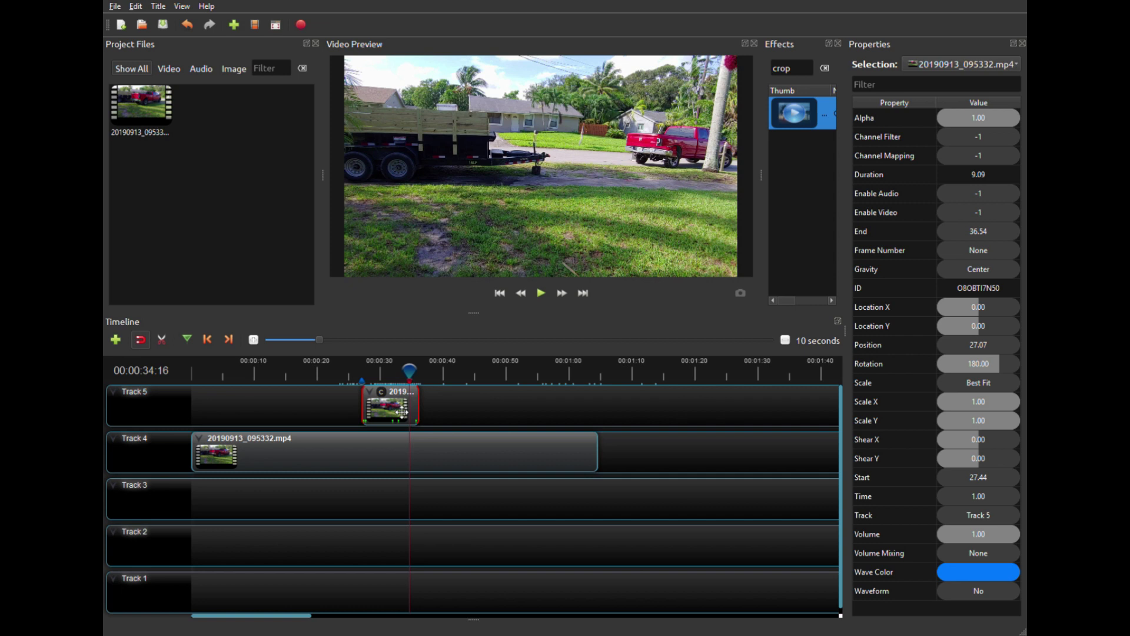
# - Zoom the timeline to 3 seconds and place the Track 5 clip at position 27.44
pyautogui.moveTo(401, 412)
pyautogui.mouseDown()
pyautogui.moveTo(417, 409)
pyautogui.moveTo(404, 410)
pyautogui.mouseUp()
pyautogui.moveTo(294, 340); pyautogui.dragTo(286, 341)
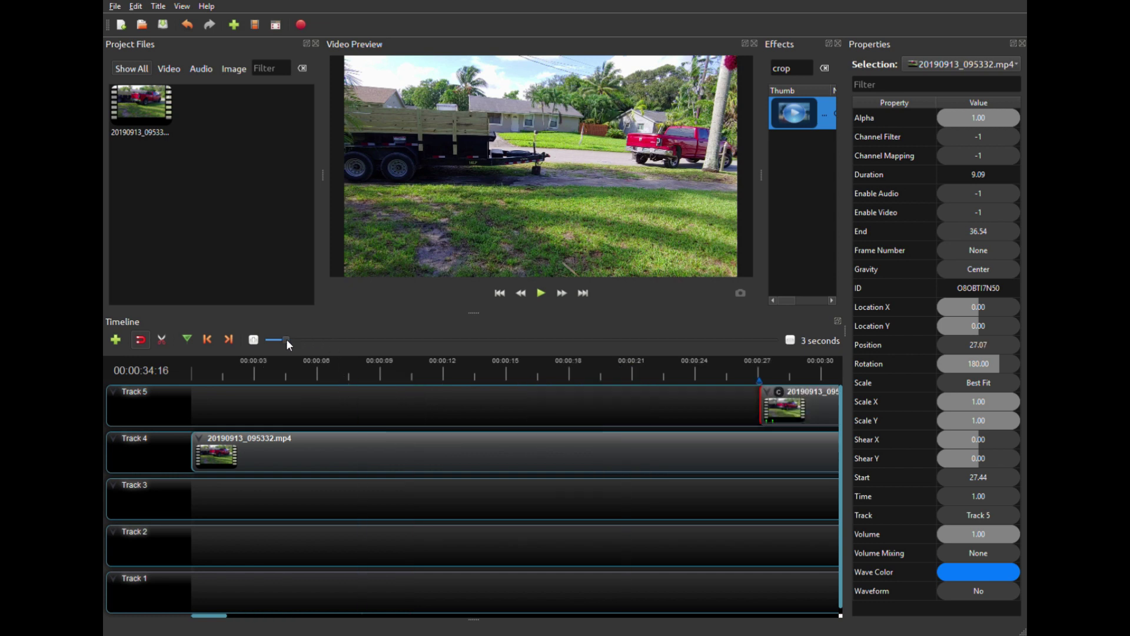
pyautogui.moveTo(214, 616); pyautogui.dragTo(244, 624)
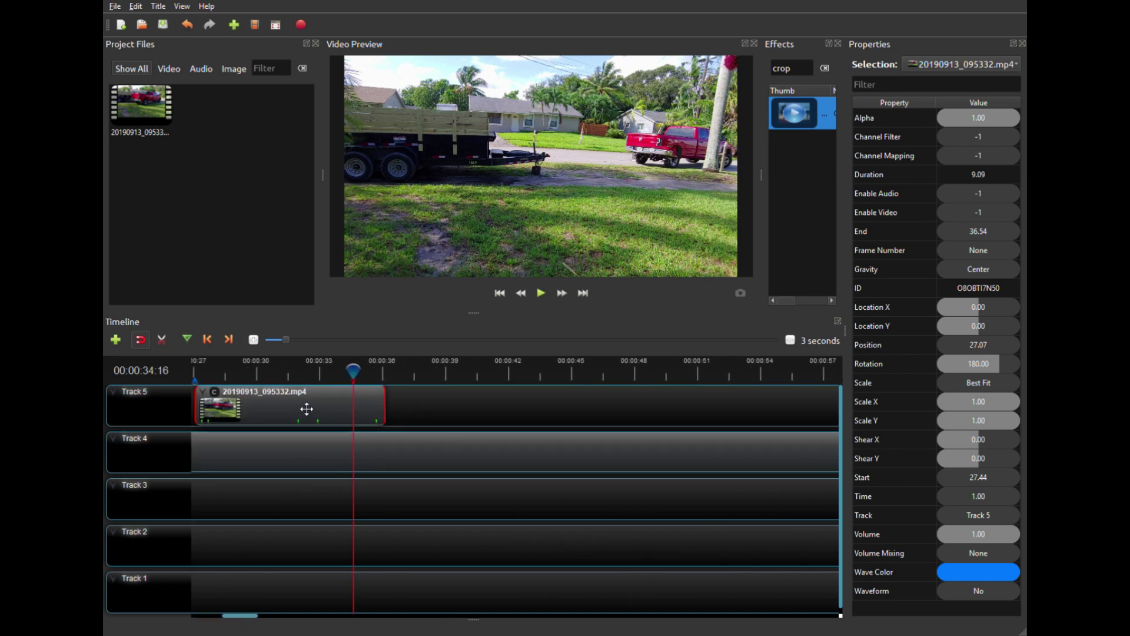
pyautogui.moveTo(307, 408)
pyautogui.mouseDown()
pyautogui.moveTo(299, 405)
pyautogui.moveTo(315, 407)
pyautogui.mouseUp()
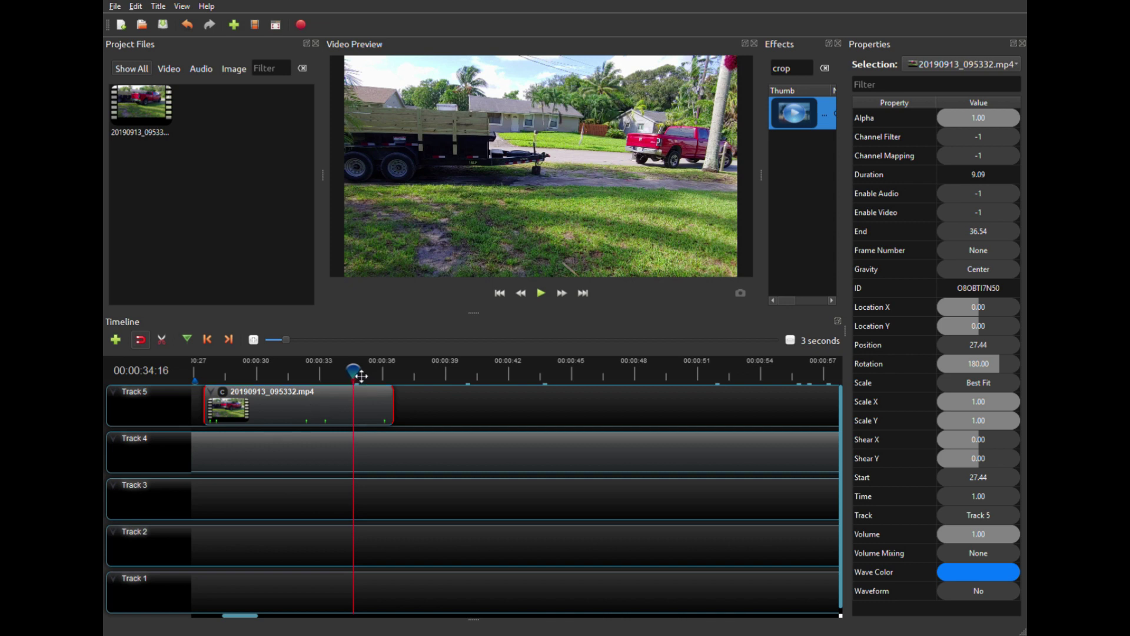
pyautogui.moveTo(357, 372); pyautogui.dragTo(202, 382)
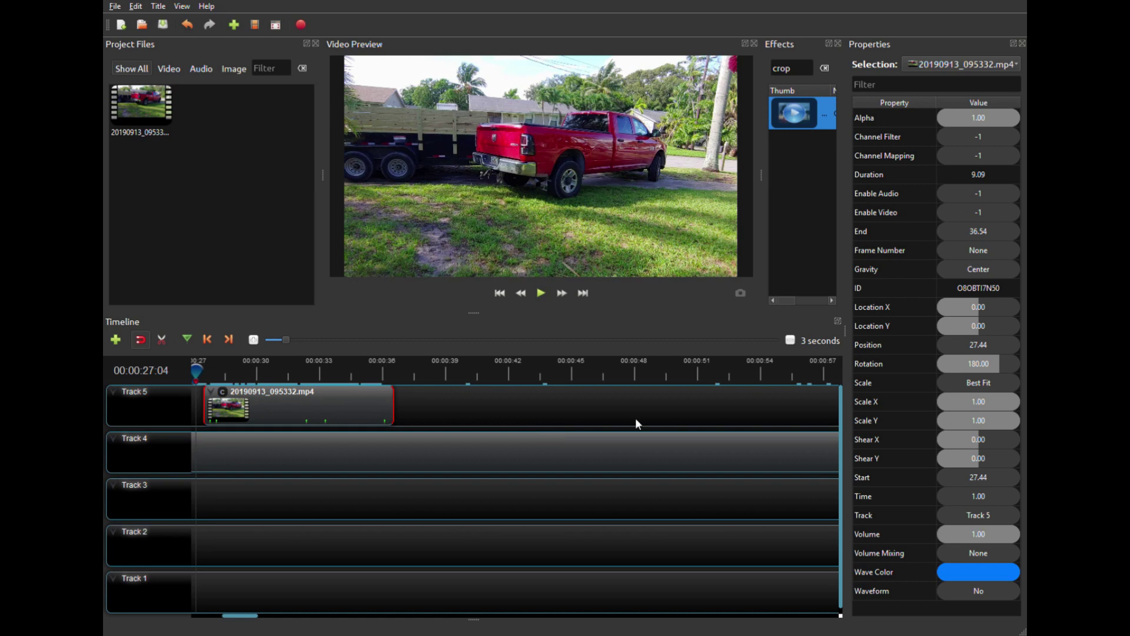
# - Filter the effects for 'blu' and drop Blur onto the Track 5 truck clip
pyautogui.doubleClick(815, 69)
pyautogui.write('blu')
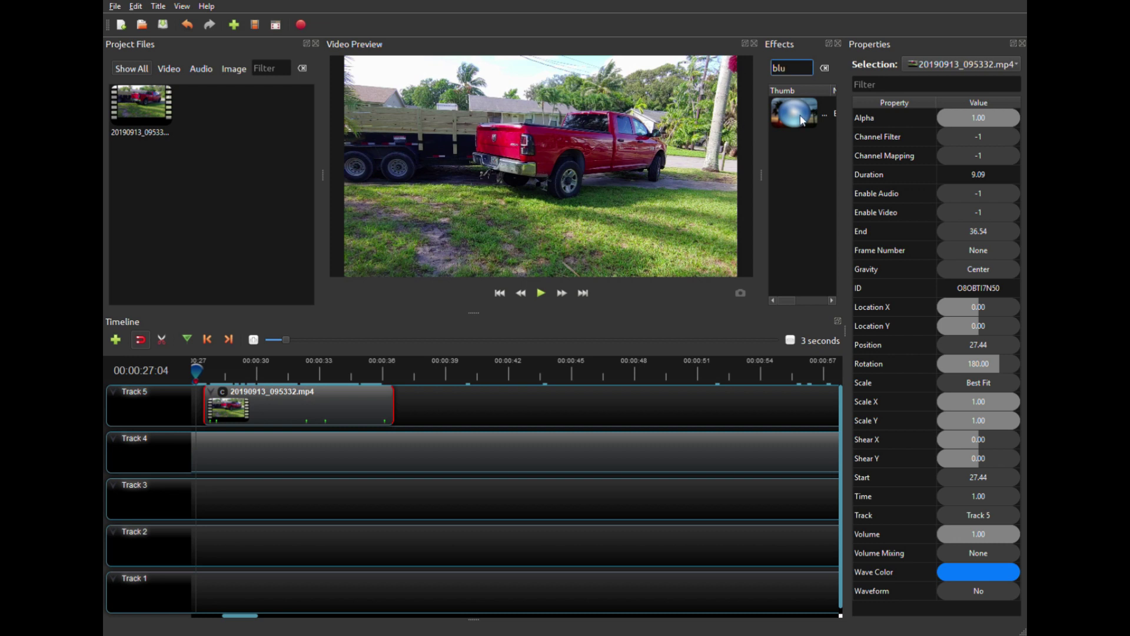
pyautogui.moveTo(813, 118); pyautogui.dragTo(300, 421)
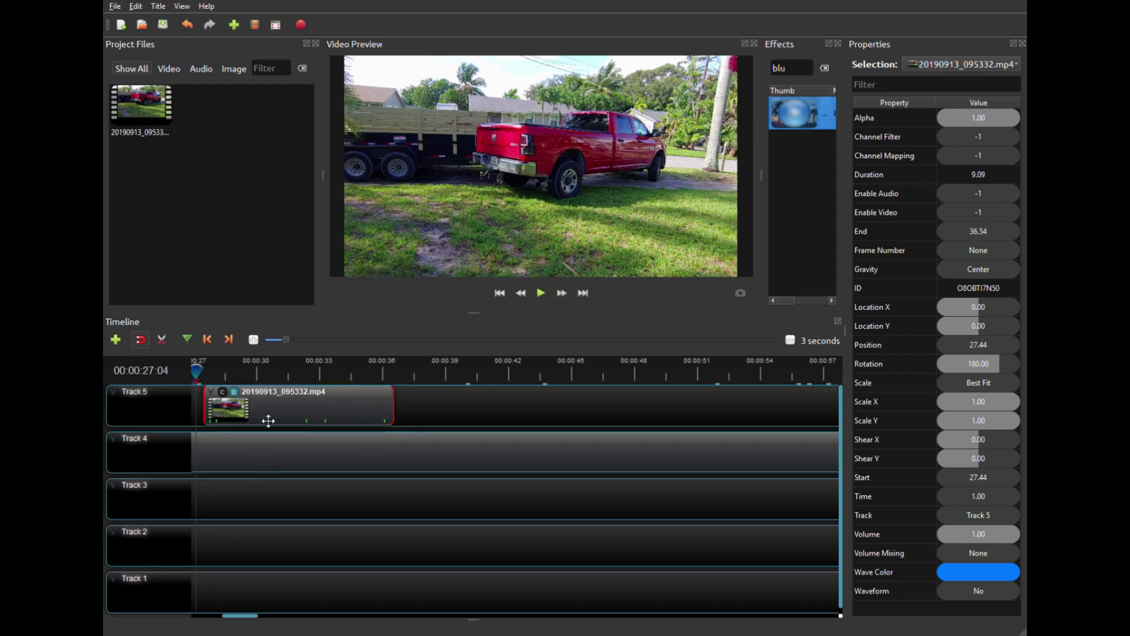
# - Zoom the timeline to 5 seconds, rewind to just before the truck clip, and play it
pyautogui.click(315, 338)
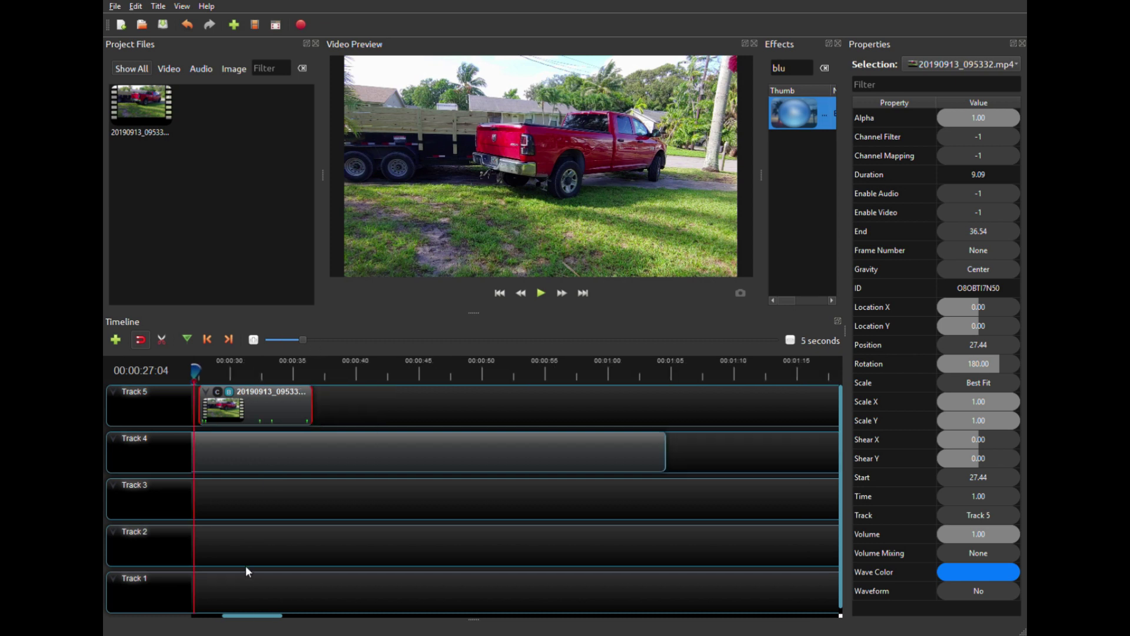
pyautogui.moveTo(250, 615); pyautogui.dragTo(242, 615)
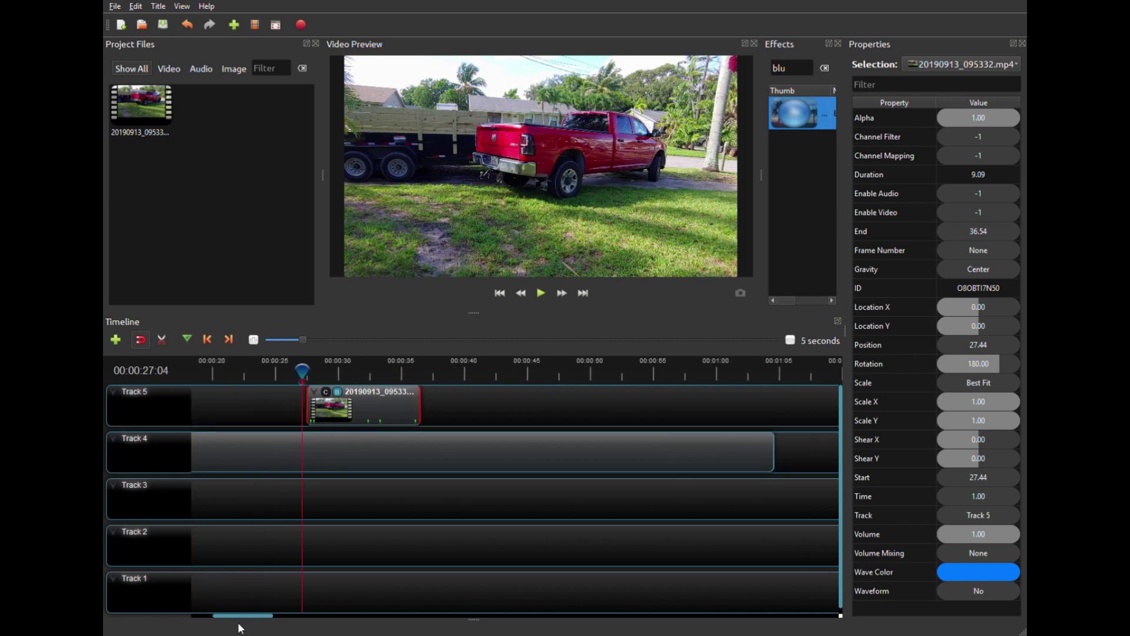
pyautogui.moveTo(307, 377); pyautogui.dragTo(284, 374)
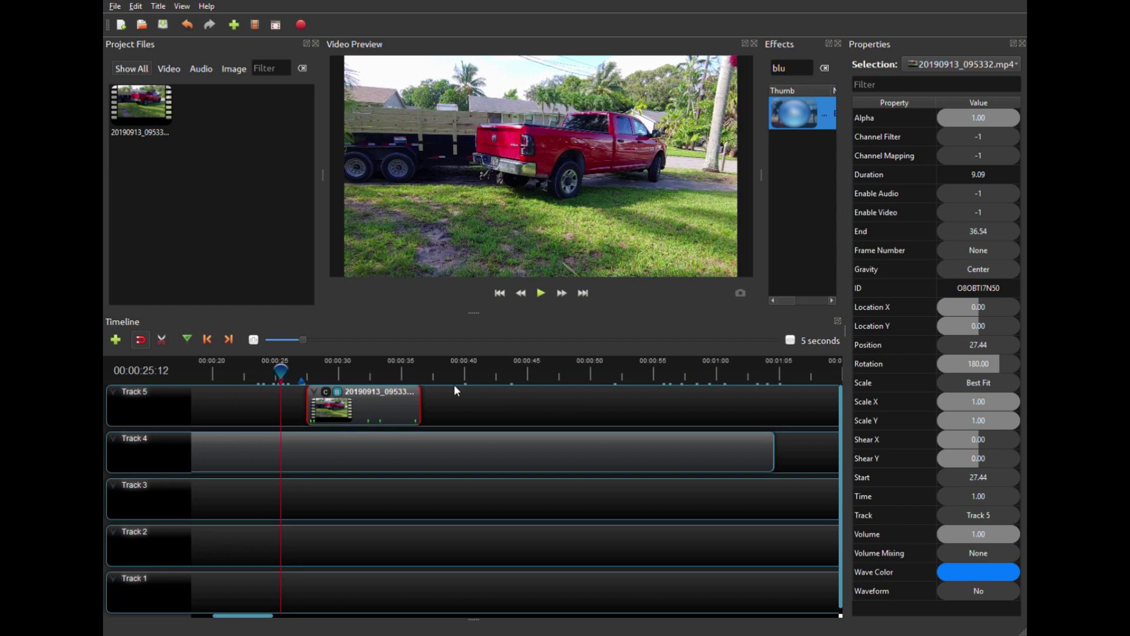
pyautogui.click(541, 293)
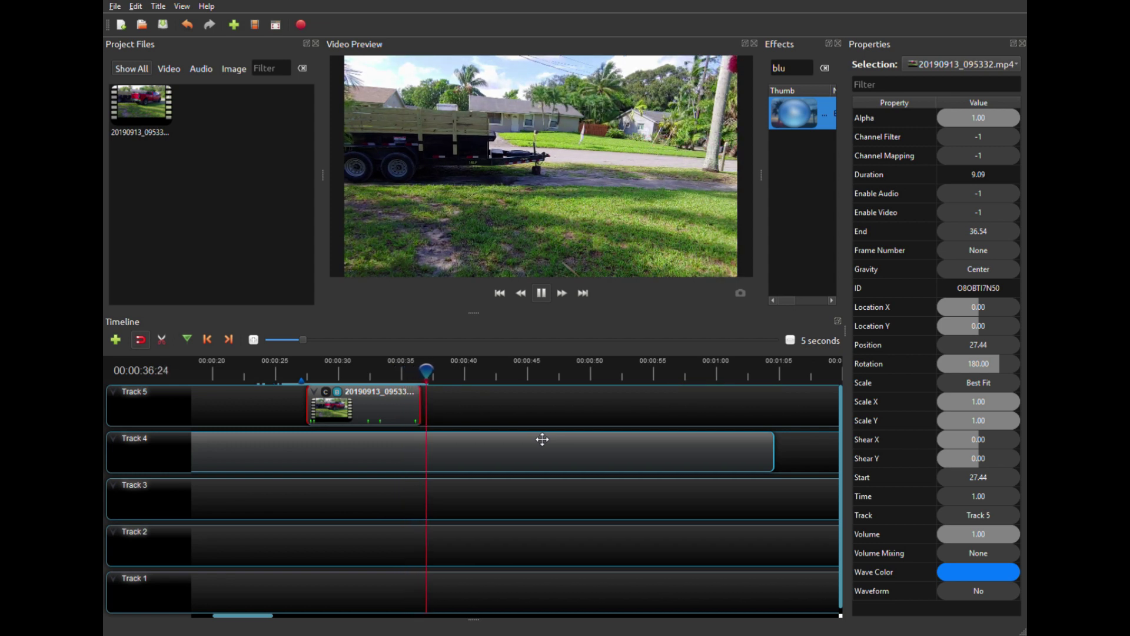
# - Pause the Video Preview playback of the blurred truck clip
pyautogui.click(541, 293)
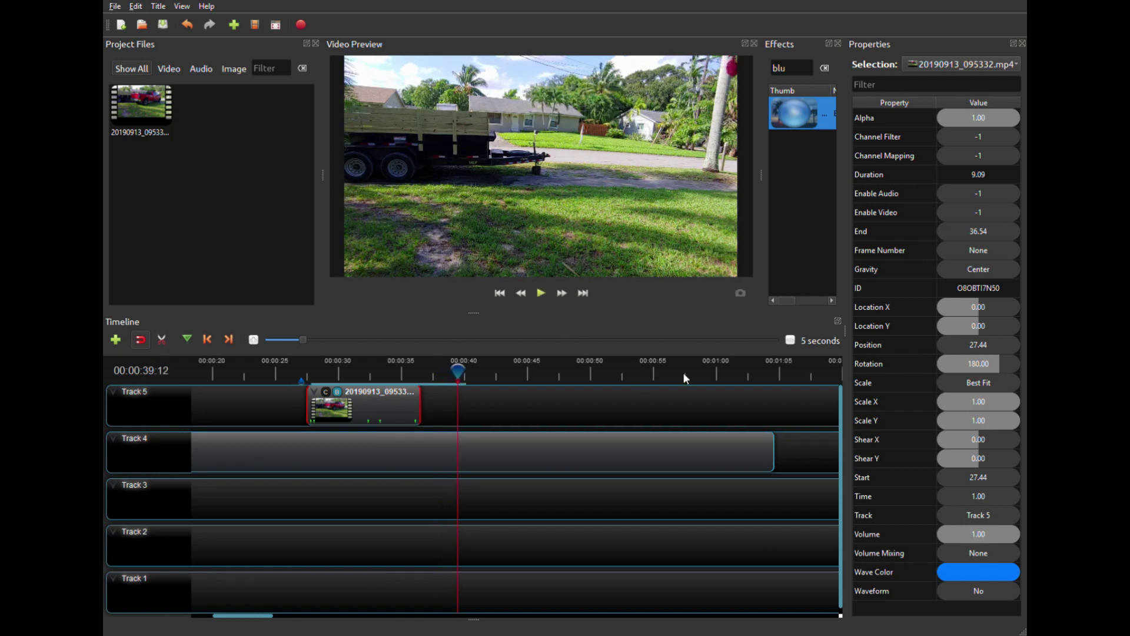